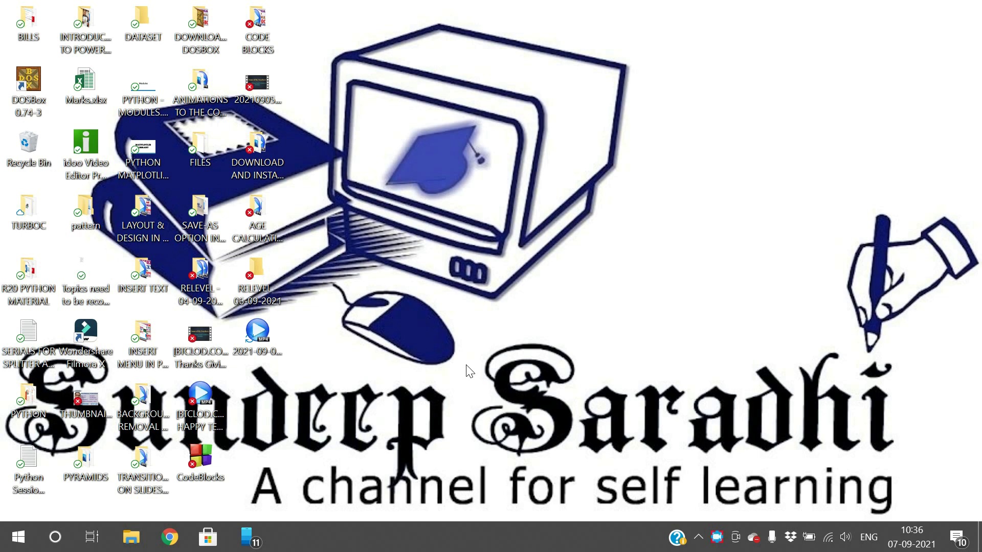
- Launch PowerPoint by running powerpnt from the Win+R Run box
key(super+r)
text(powe)
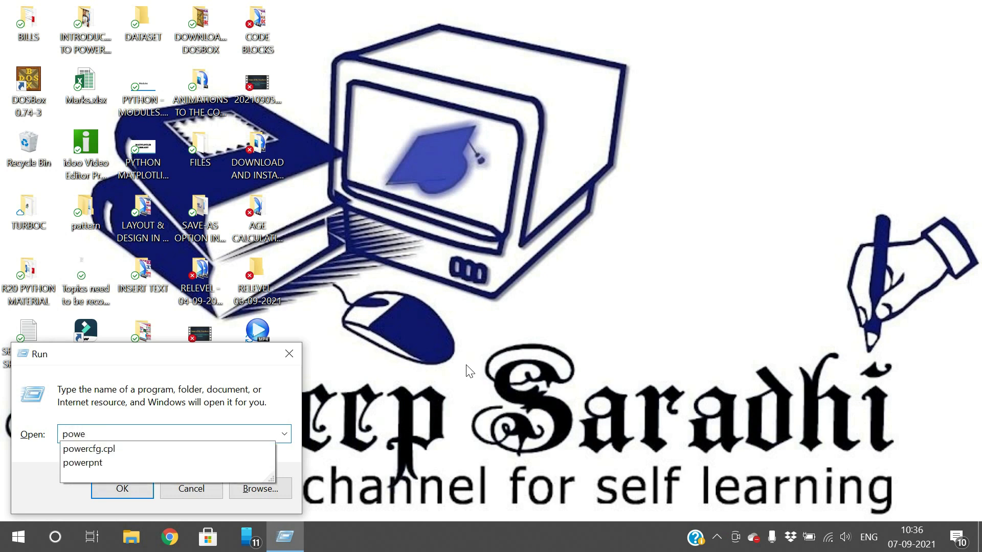
text(rnt)
key(BackSpace)
text(pnt)
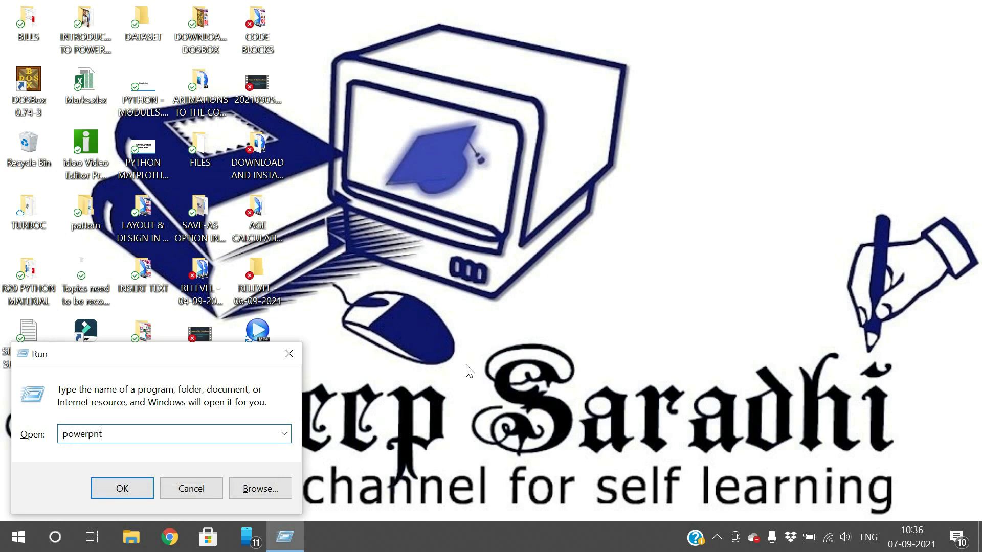
key(Return)
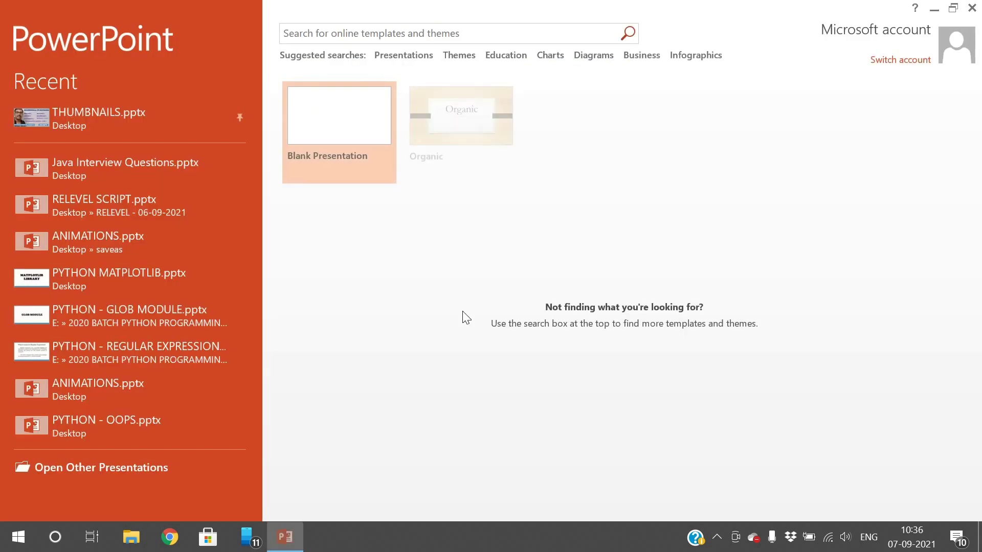
- Start a blank presentation and give its first slide the Blank layout
click(351, 96)
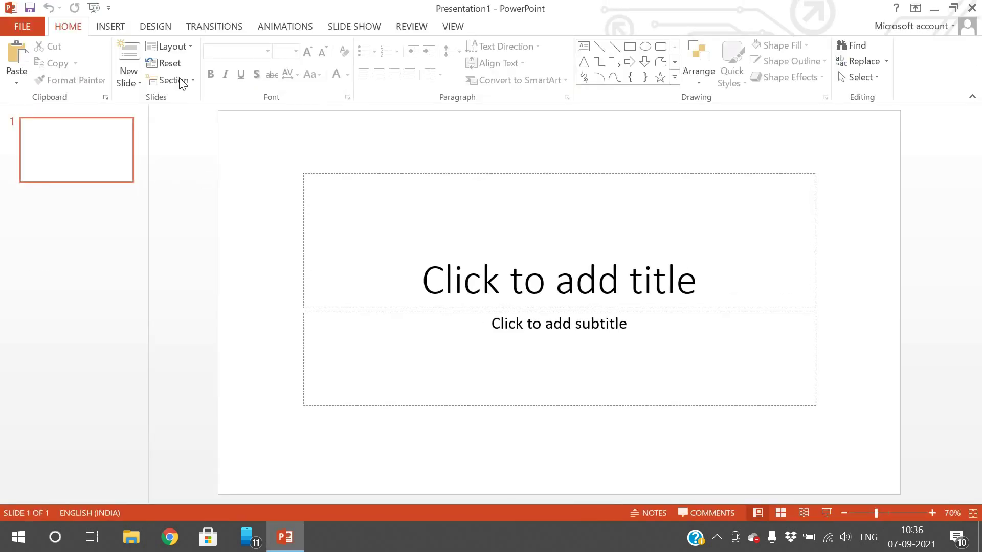
click(183, 45)
click(177, 232)
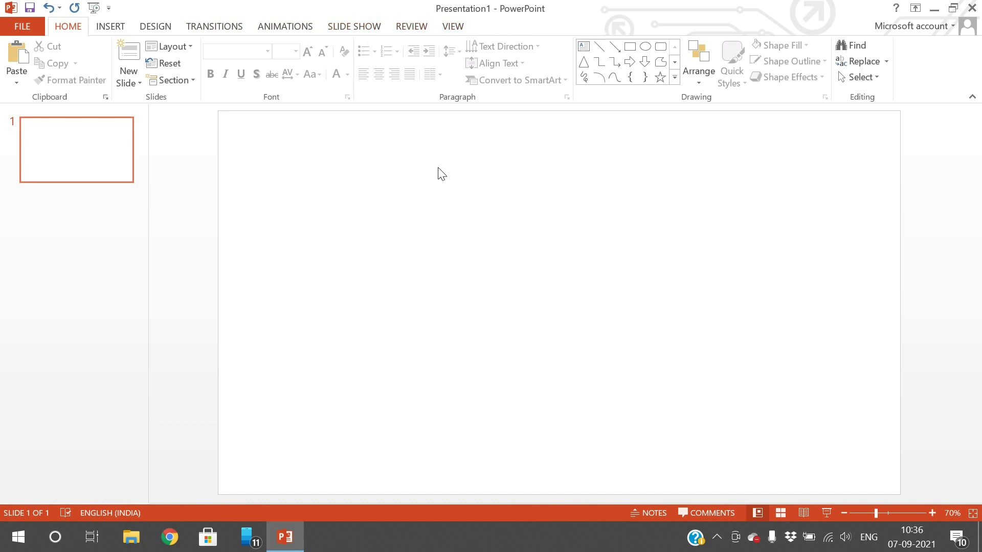
- Open the Online Pictures search box, ready to enter a query
click(112, 28)
click(91, 77)
click(472, 11)
click(121, 77)
click(563, 186)
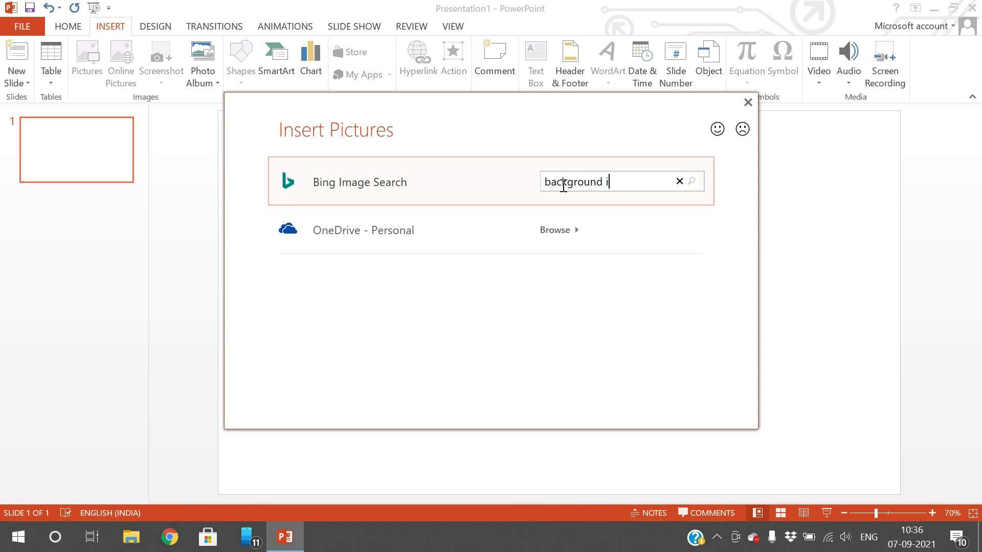
- Insert the clouds-over-lake photo from a 'background image' search, shifted left and enlarged to 19.05 × 28.58 cm
text(background image)
key(Return)
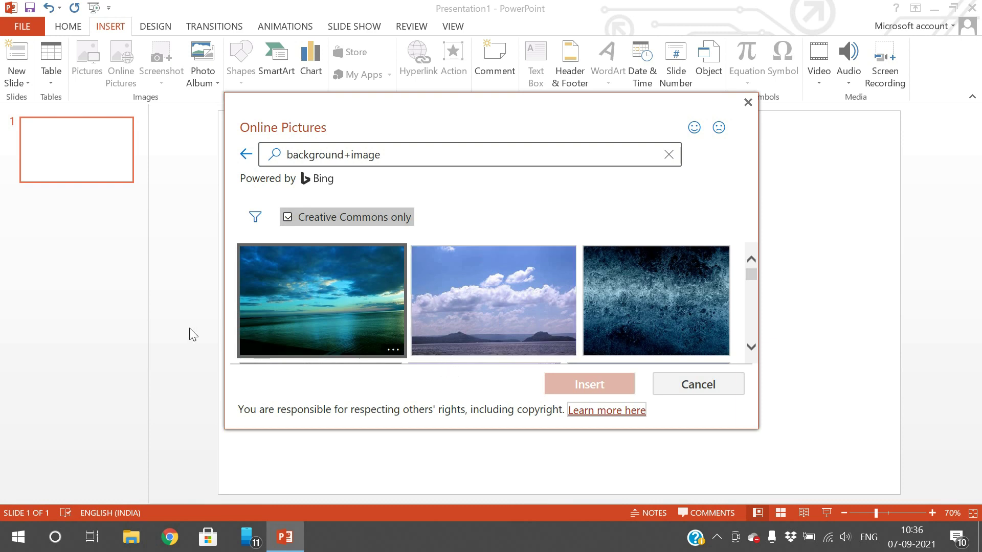
click(506, 315)
click(588, 383)
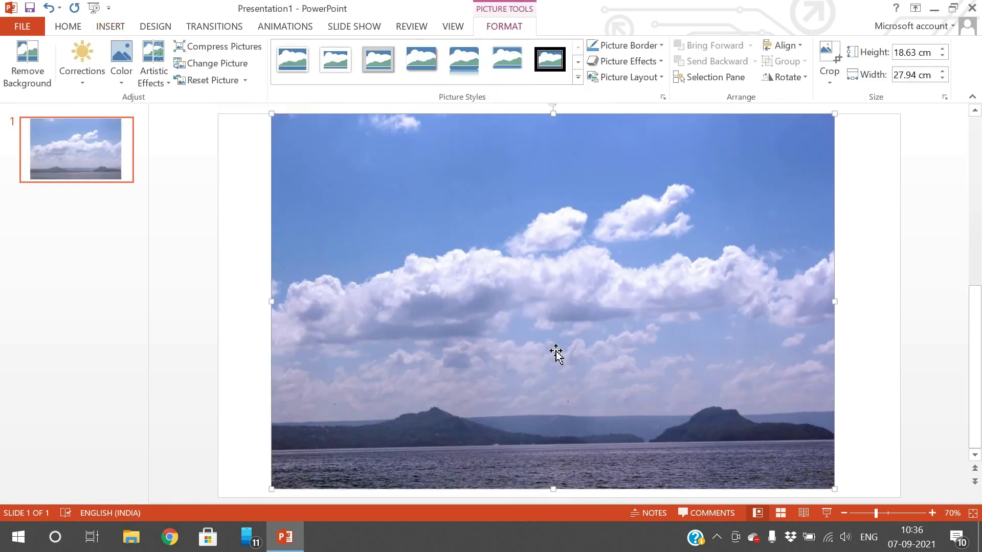
drag(557, 353, 445, 299)
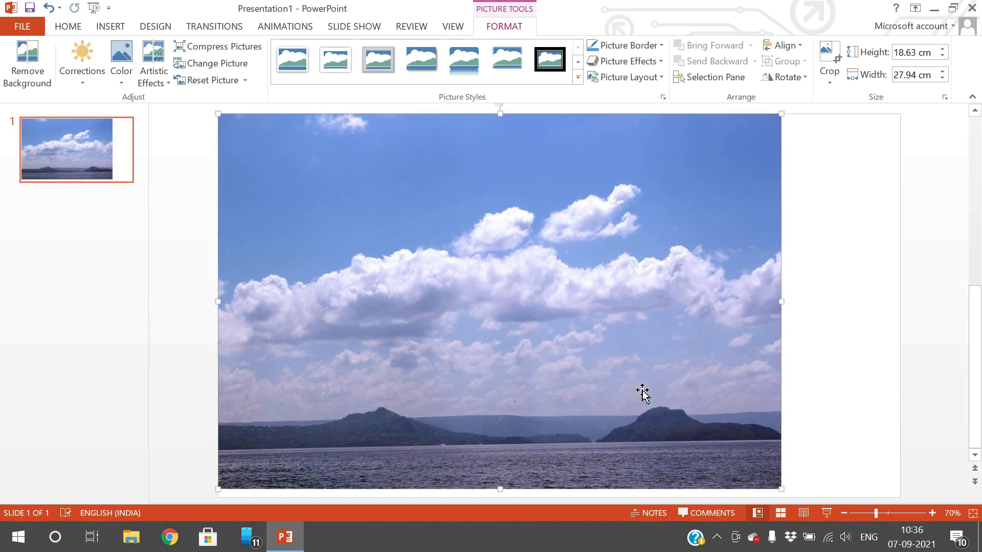
drag(783, 489, 794, 495)
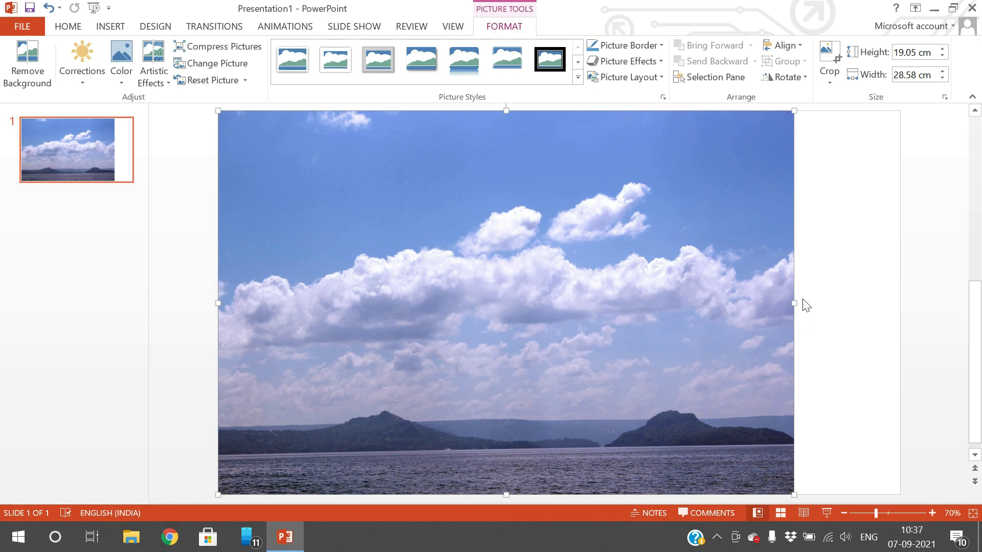
- Add a second slide and insert a WordArt box in the chosen style
right_click(93, 236)
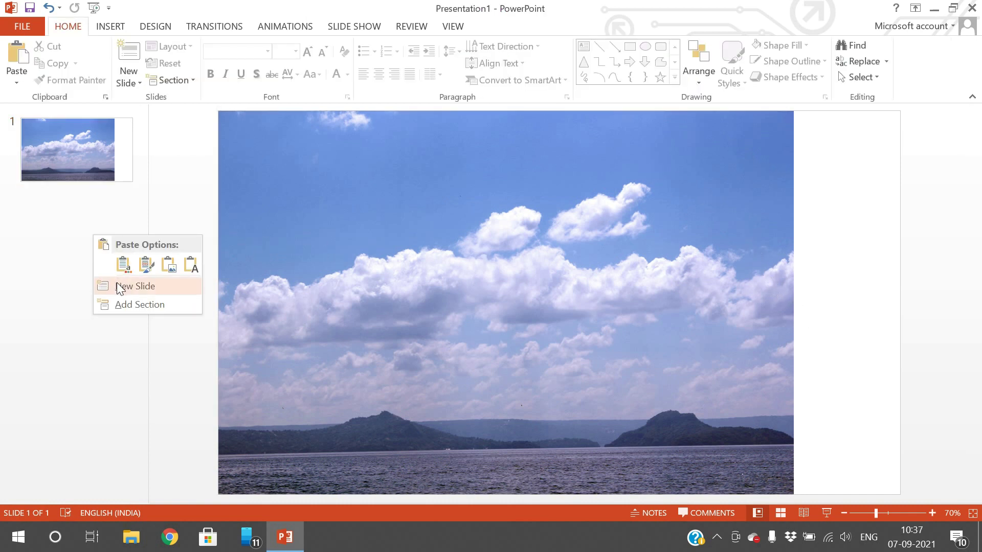
click(117, 284)
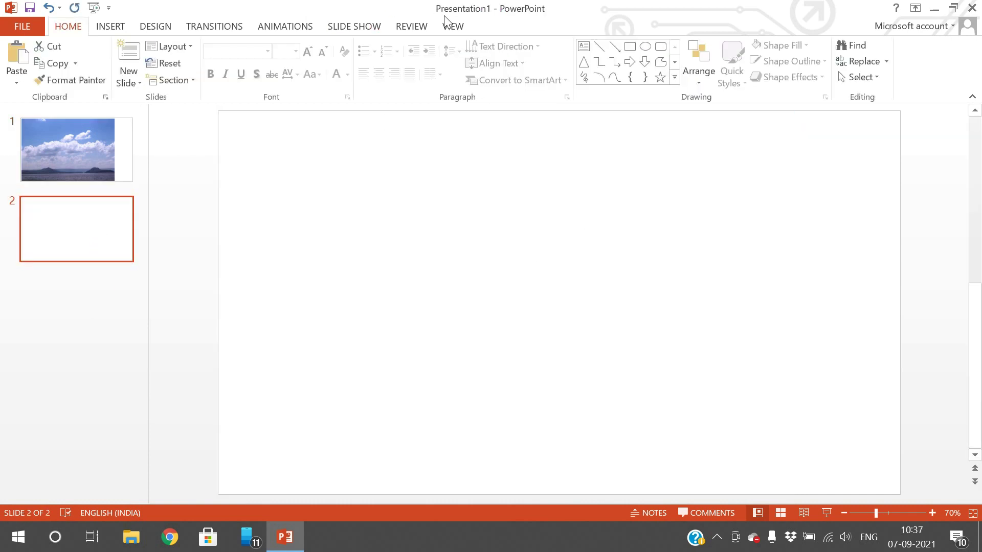
click(109, 29)
click(606, 72)
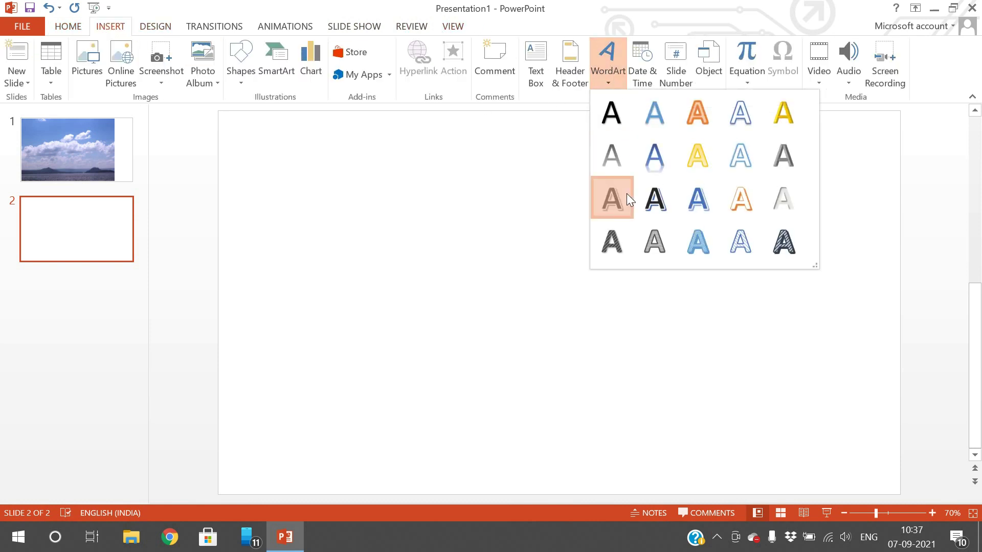
click(625, 195)
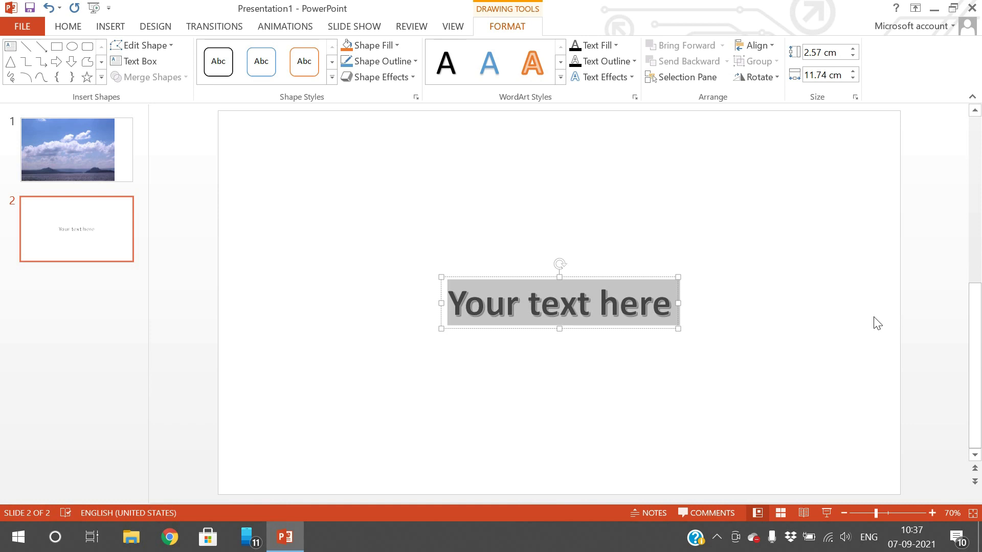
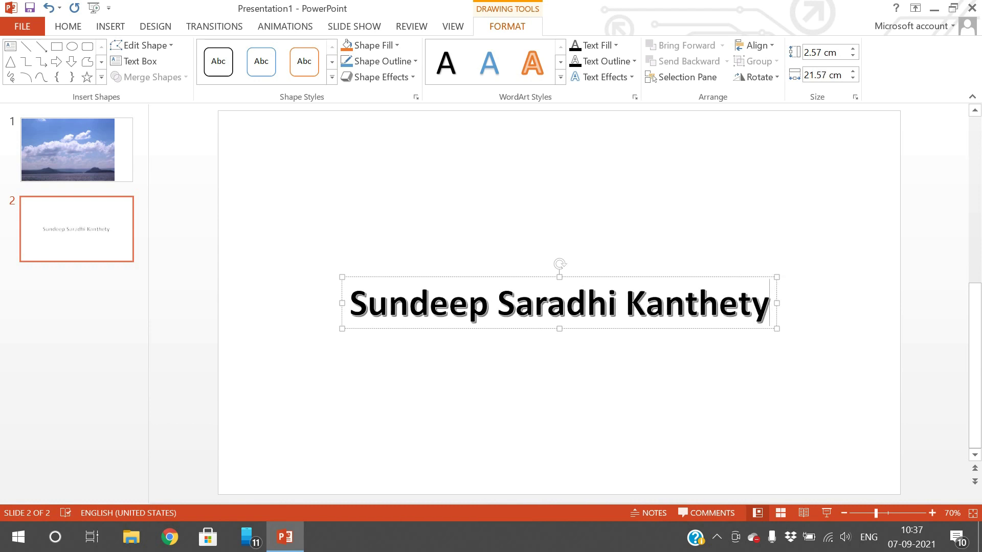
- Type the author's full name as the WordArt text and enlarge it
double_click(577, 299)
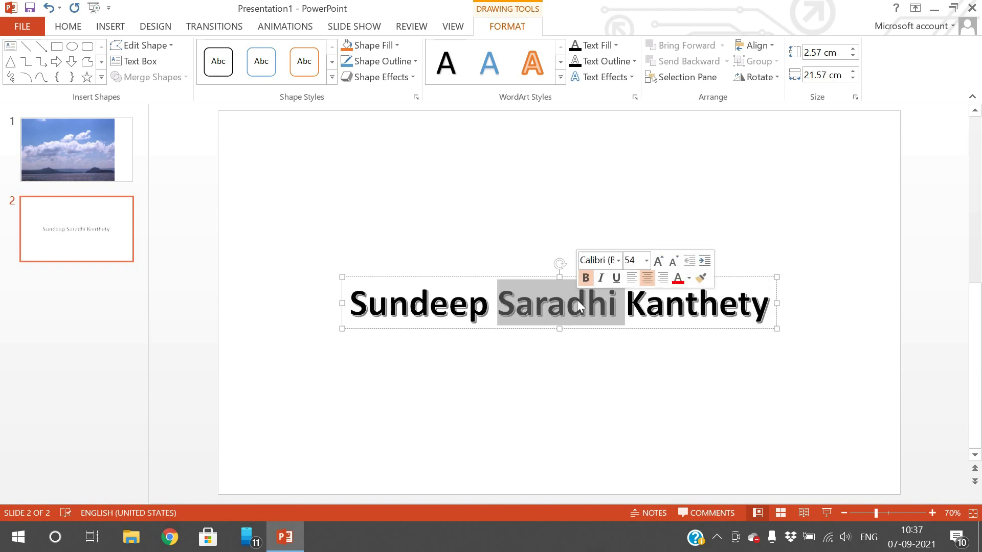
key(ctrl+a)
key(ctrl+shift+period)
key(ctrl+shift+period)
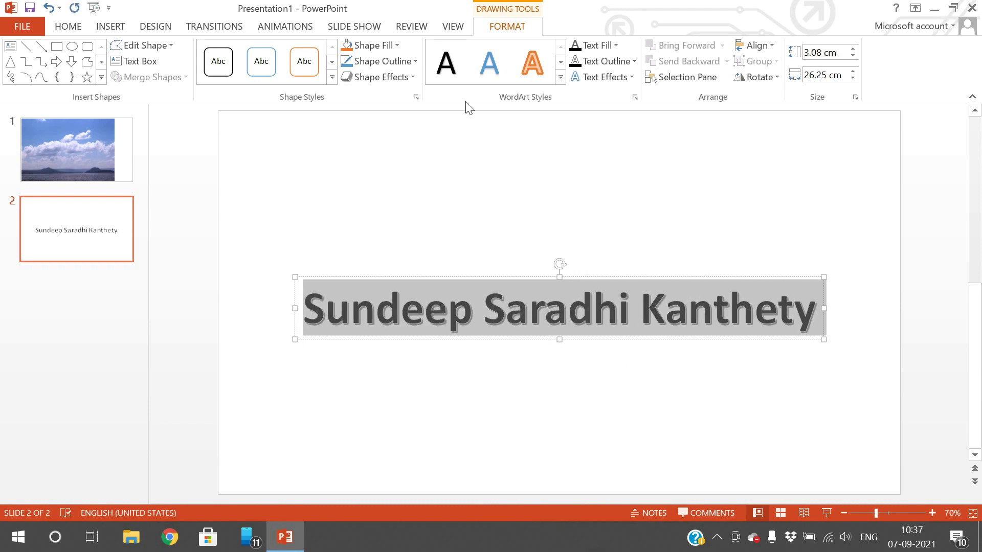
click(467, 394)
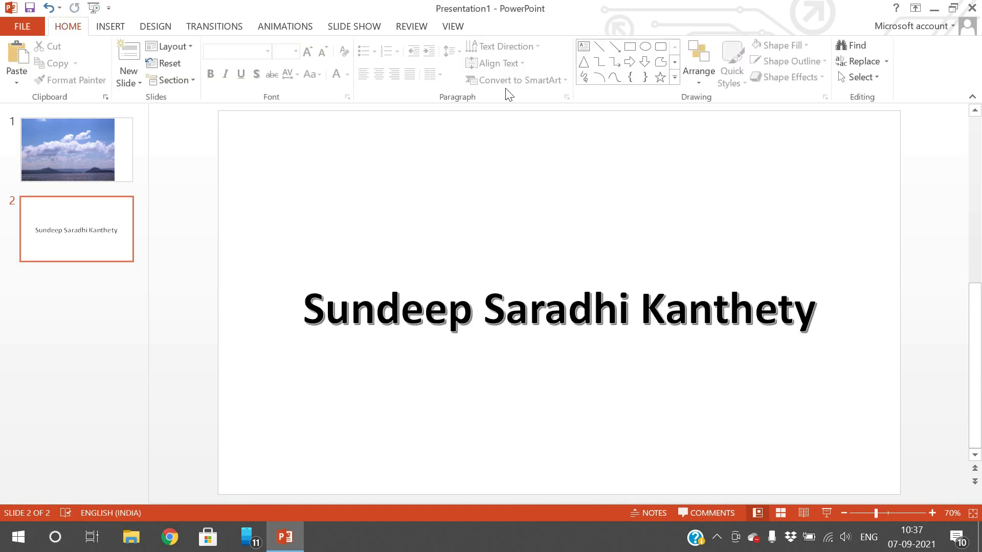
click(452, 29)
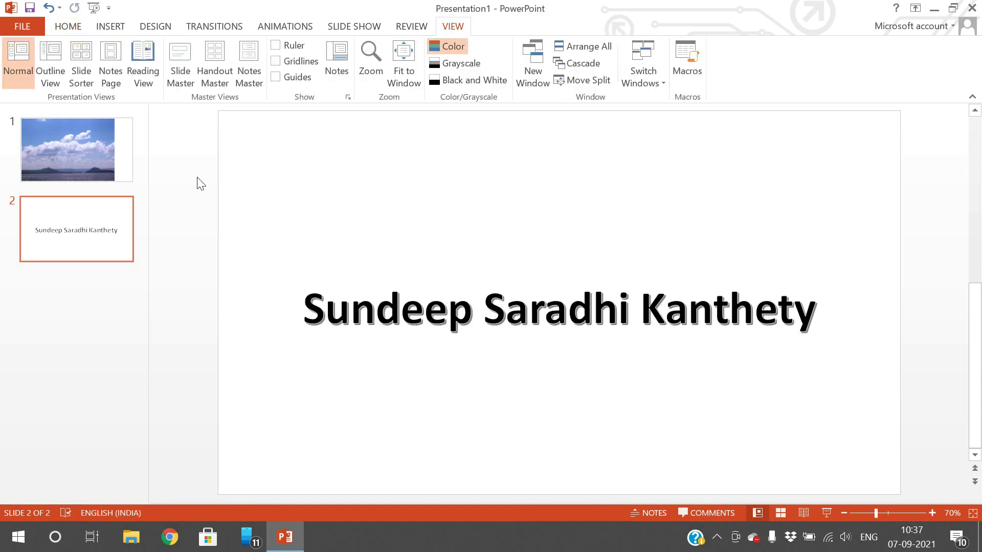
click(487, 306)
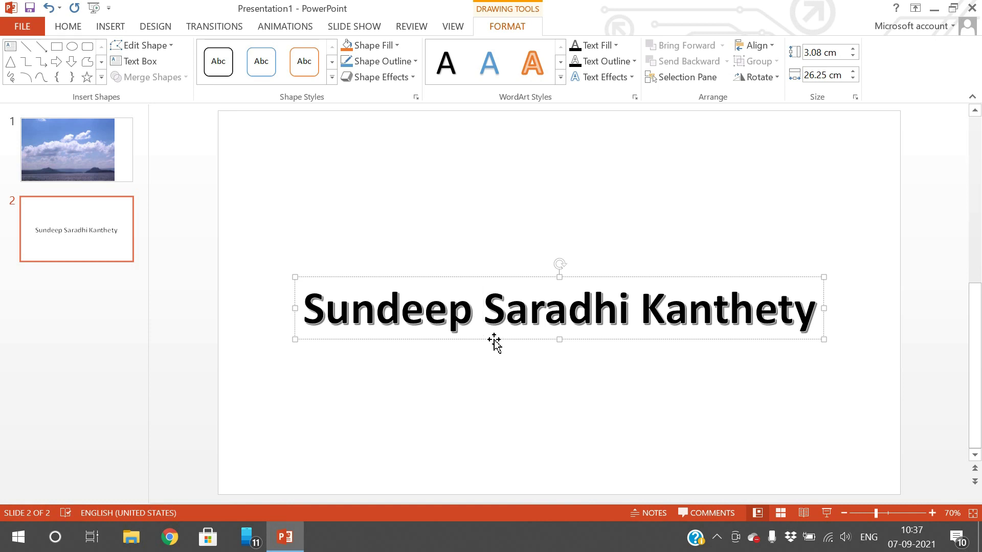
click(84, 162)
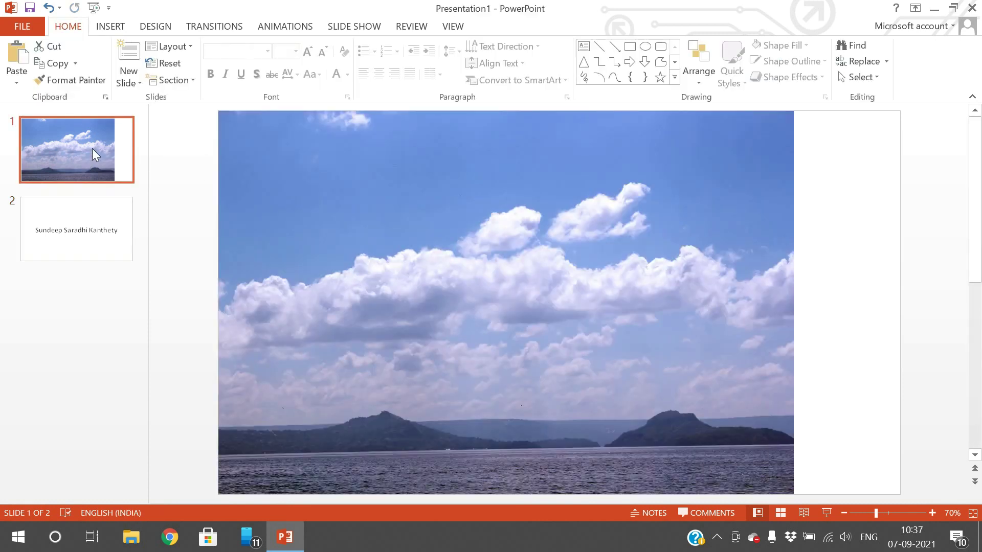
click(343, 234)
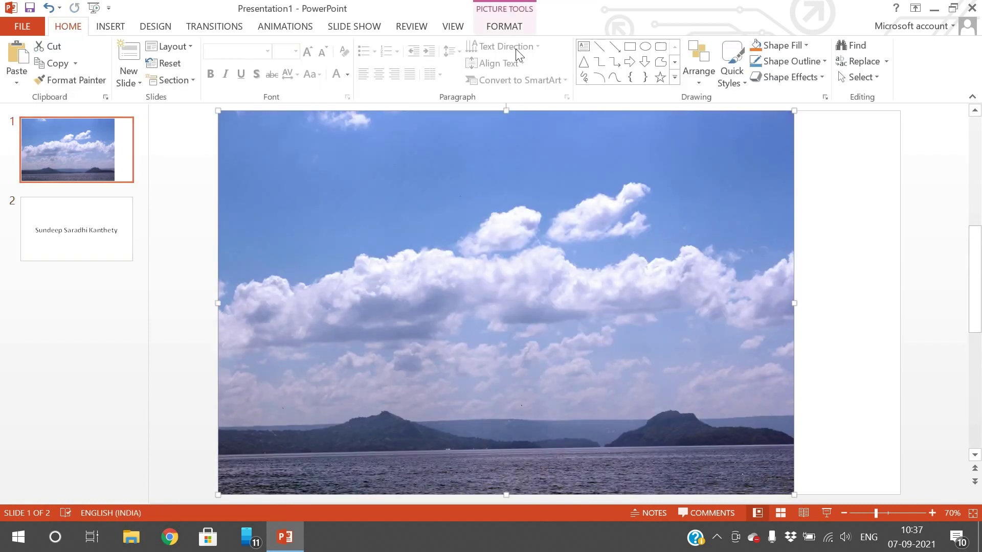
click(876, 233)
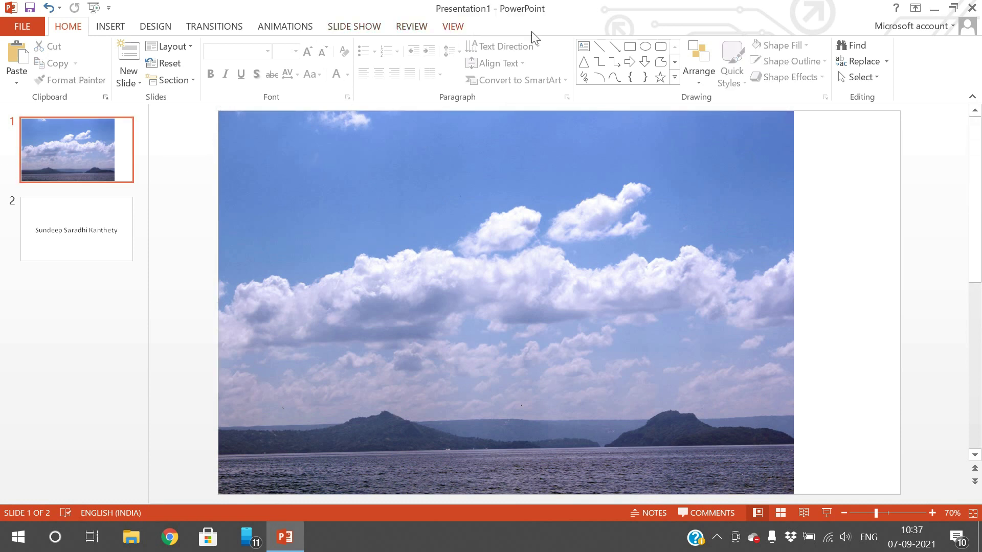
click(535, 247)
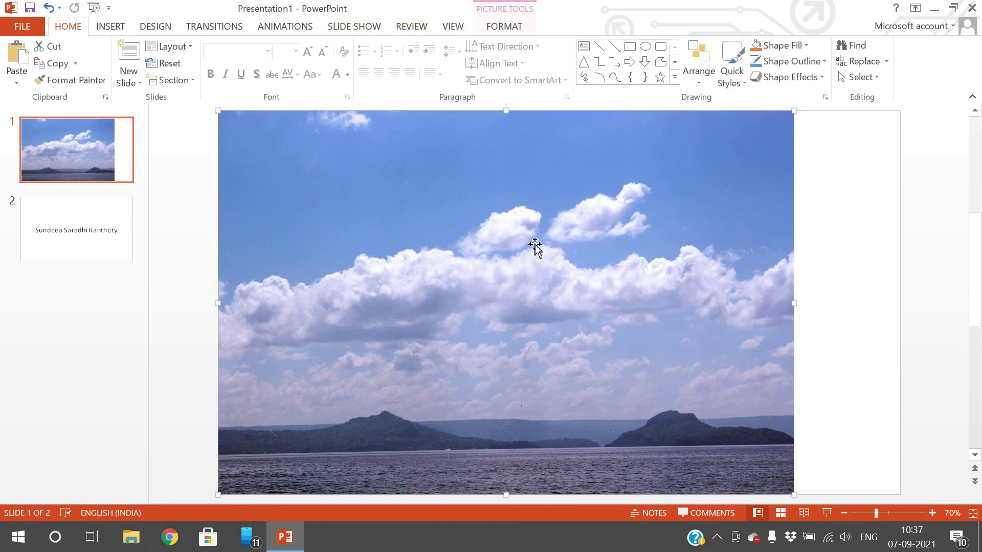
click(506, 27)
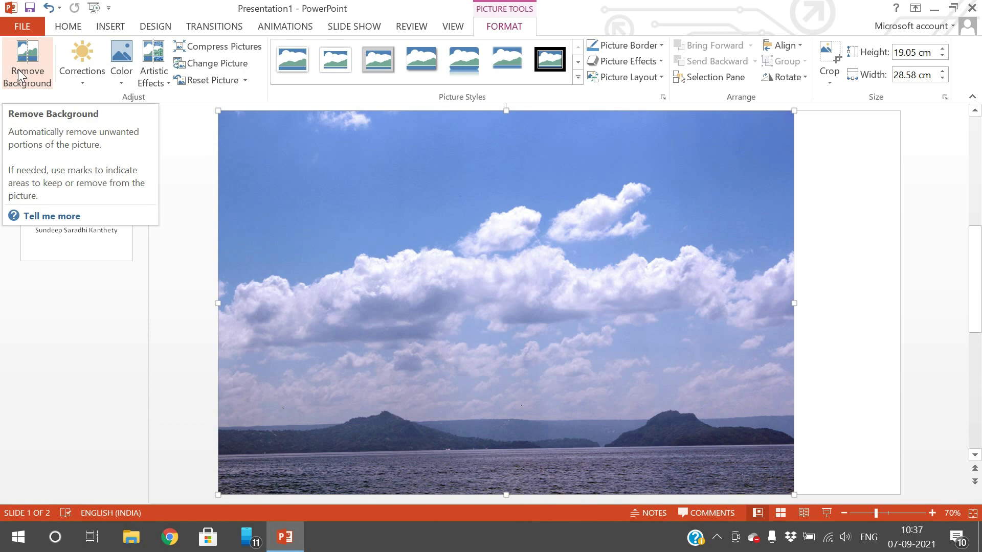
click(78, 75)
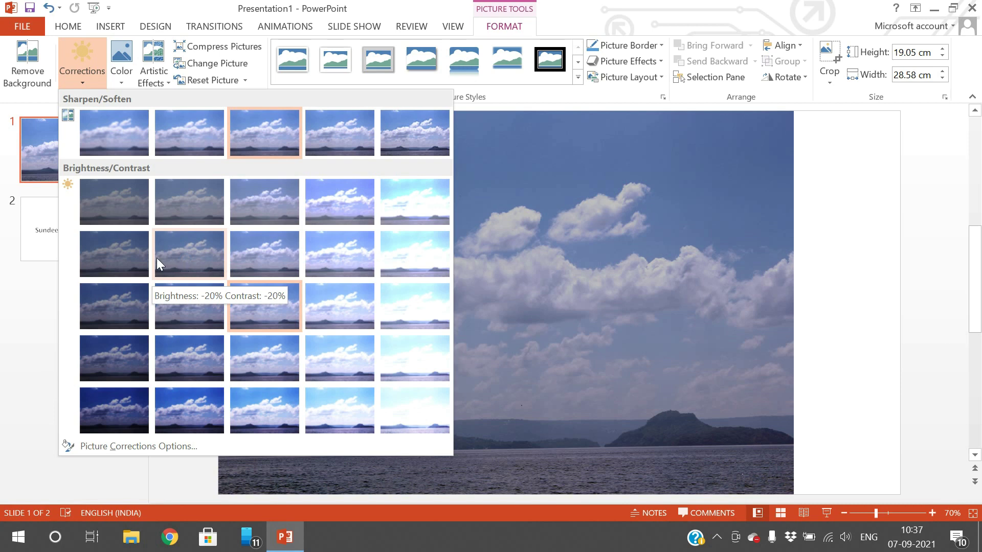
click(121, 86)
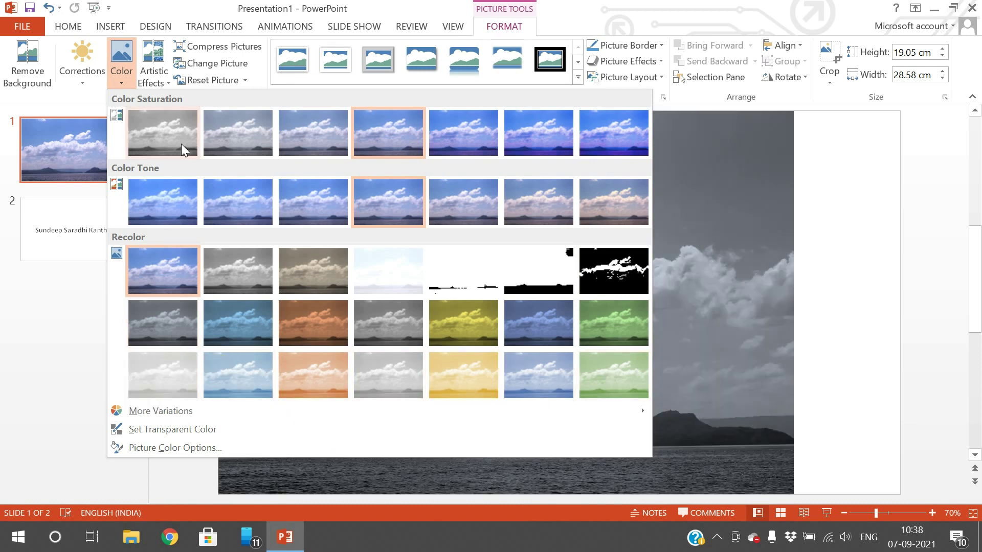
click(164, 83)
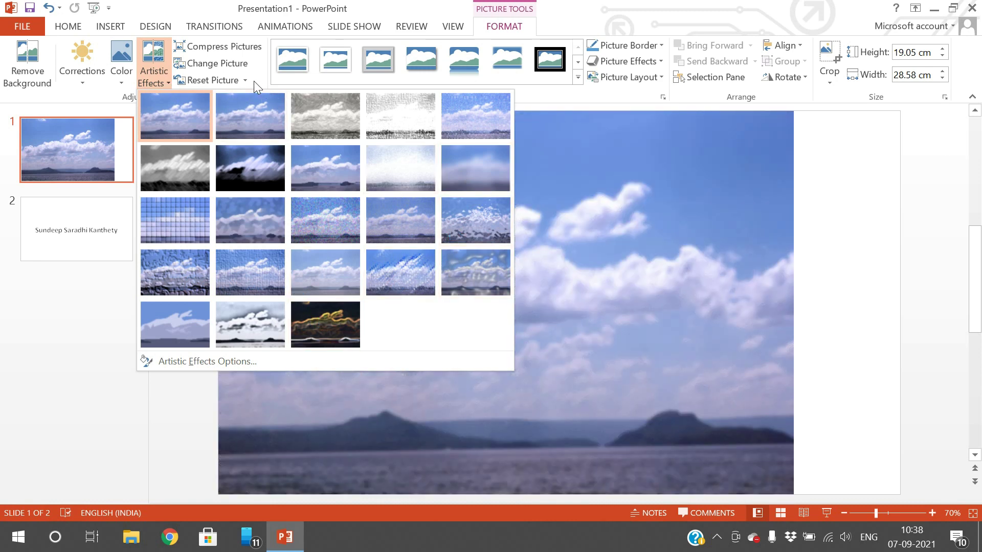
click(238, 81)
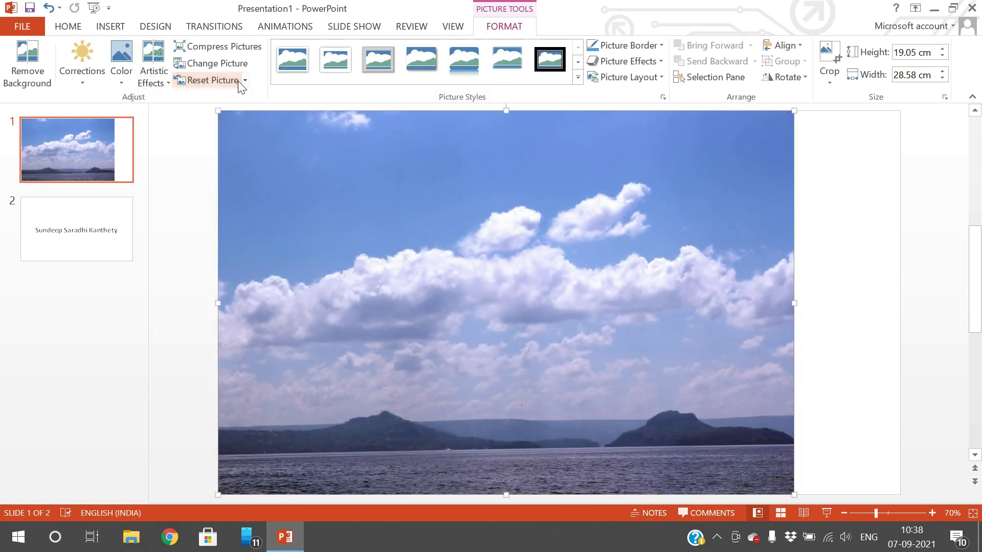
click(245, 81)
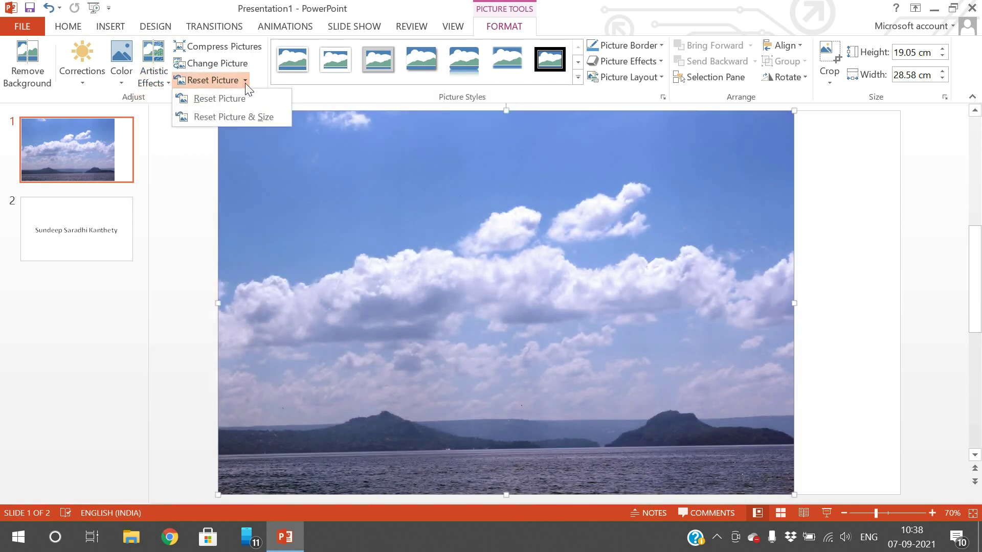
click(240, 116)
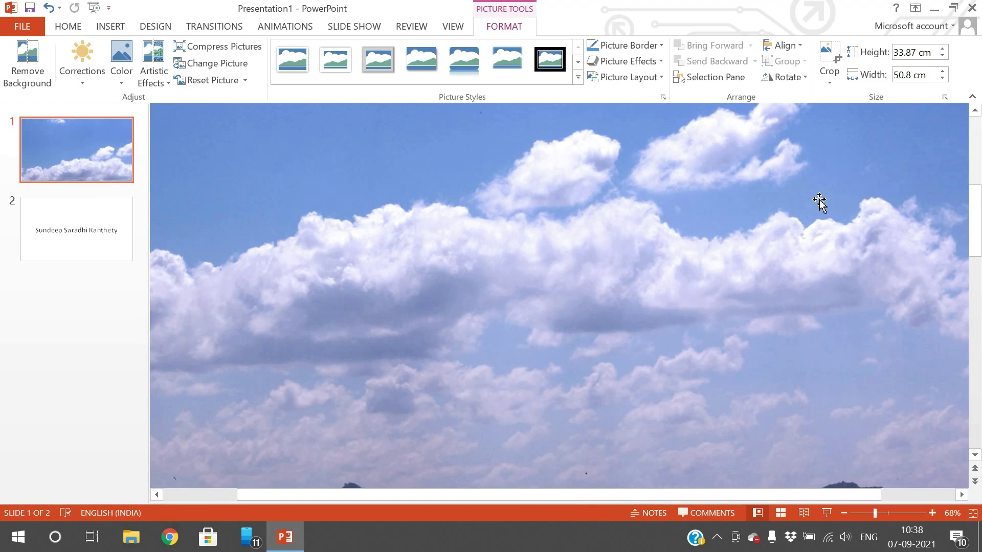
scroll(529, 388, down, 5)
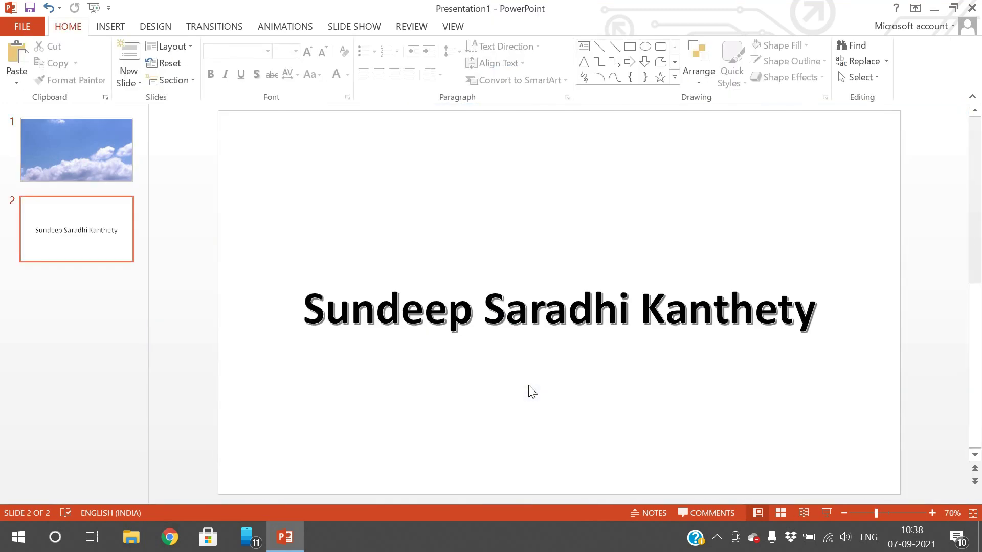
scroll(529, 389, up, 3)
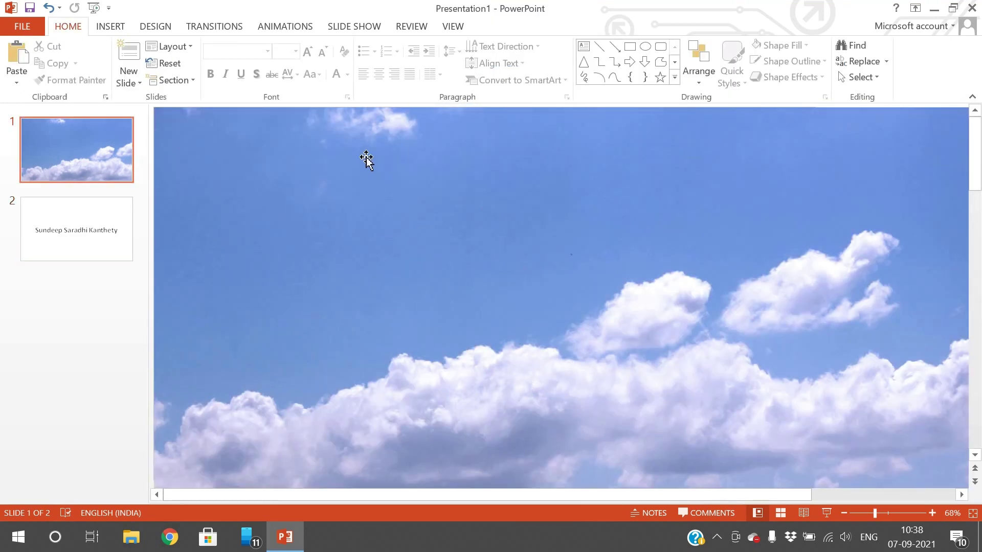
click(396, 125)
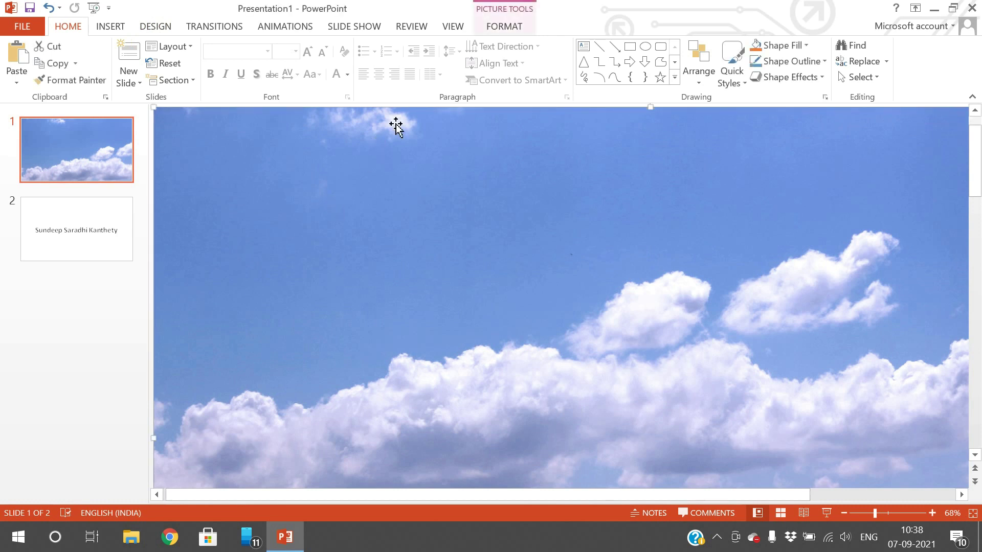
click(502, 28)
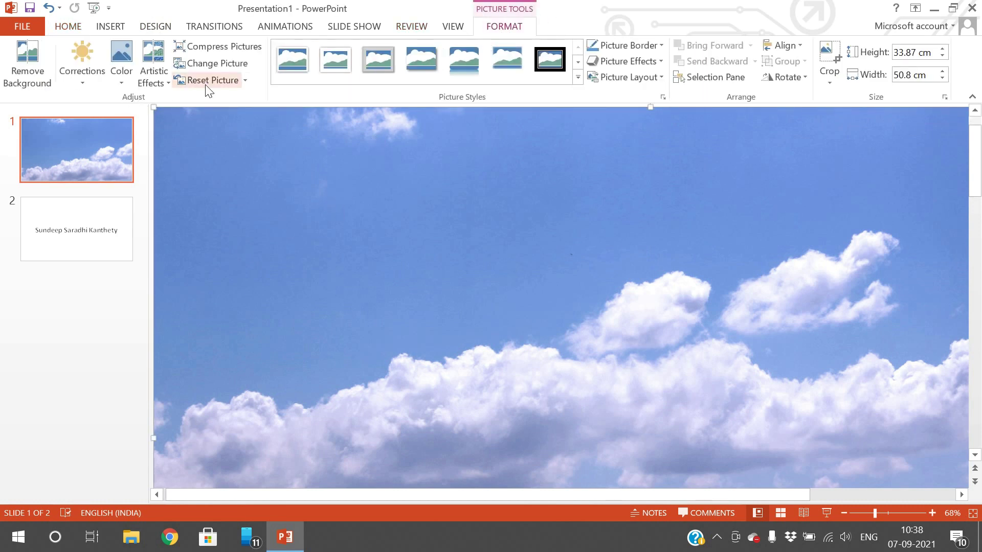
click(246, 81)
click(238, 99)
click(246, 82)
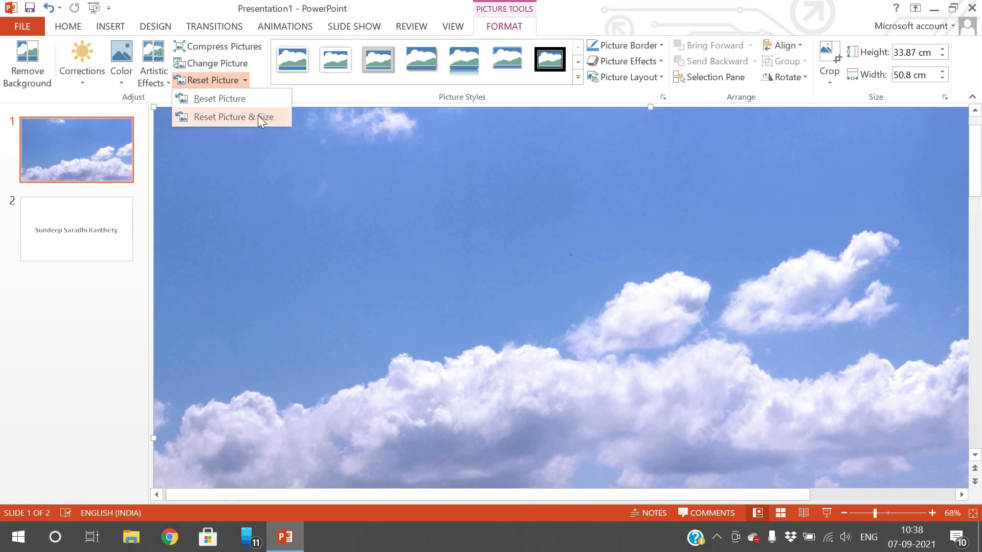
click(256, 116)
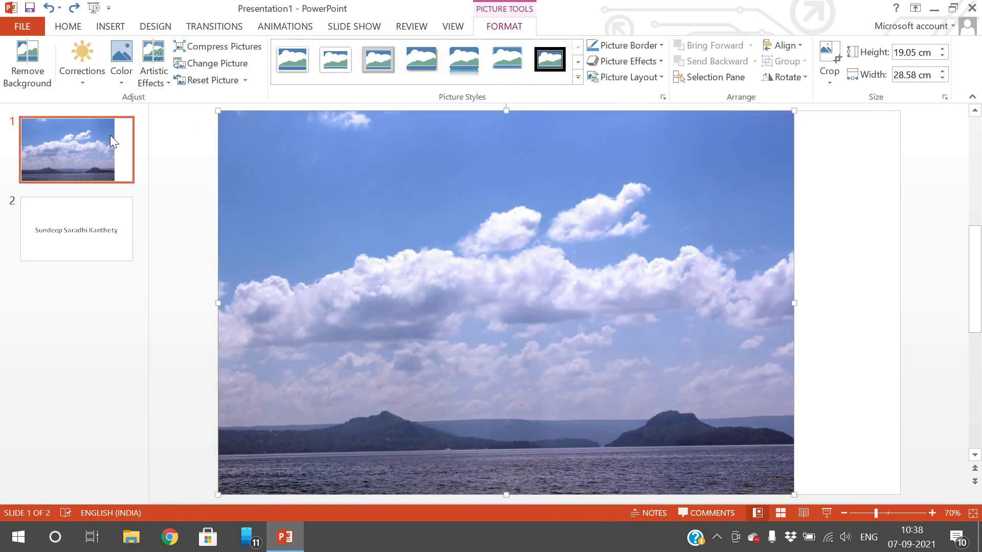
click(177, 211)
- Search online pictures for 'mickey' and insert a Mickey Mouse result onto slide 1
click(111, 26)
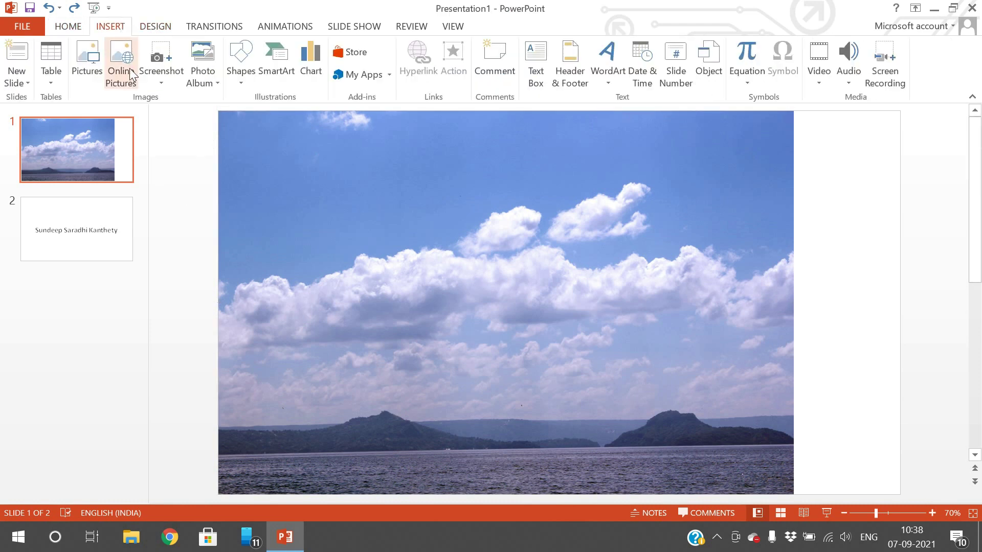
click(123, 89)
click(591, 181)
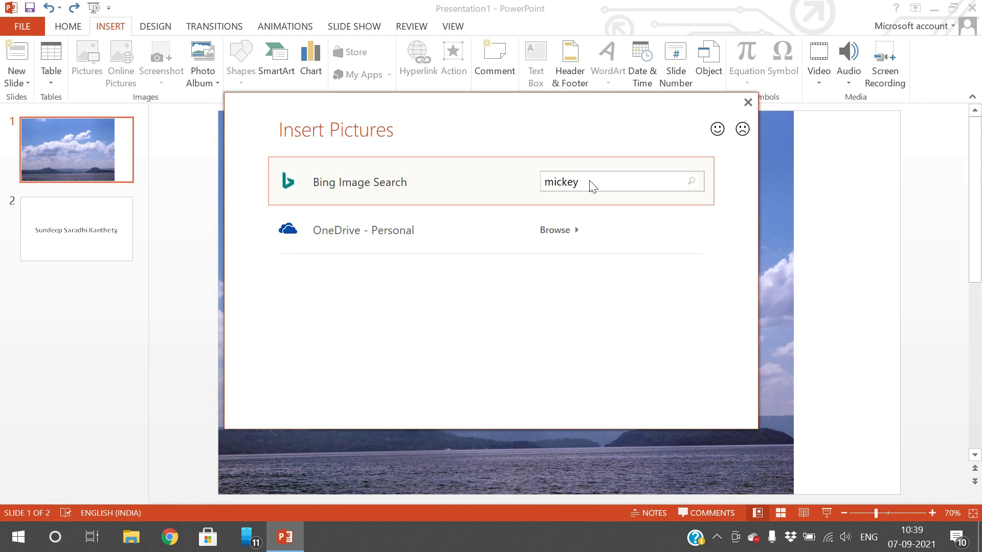
key(Return)
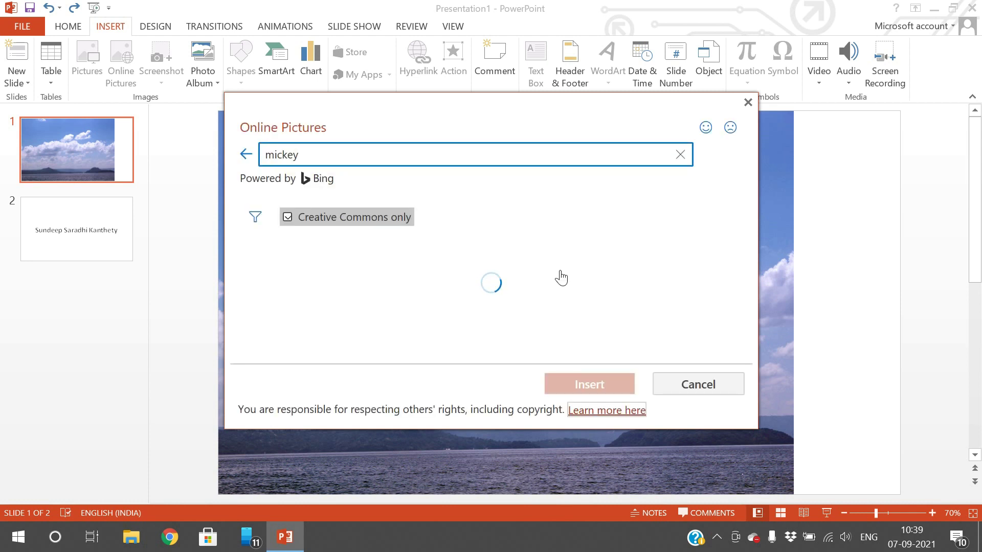
scroll(353, 287, down, 2)
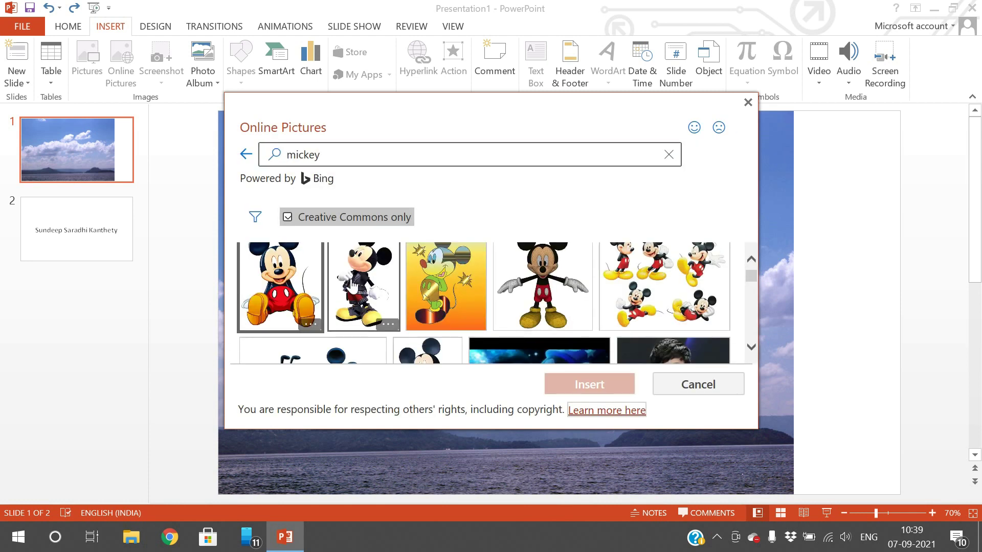
scroll(353, 286, down, 2)
click(437, 338)
click(588, 388)
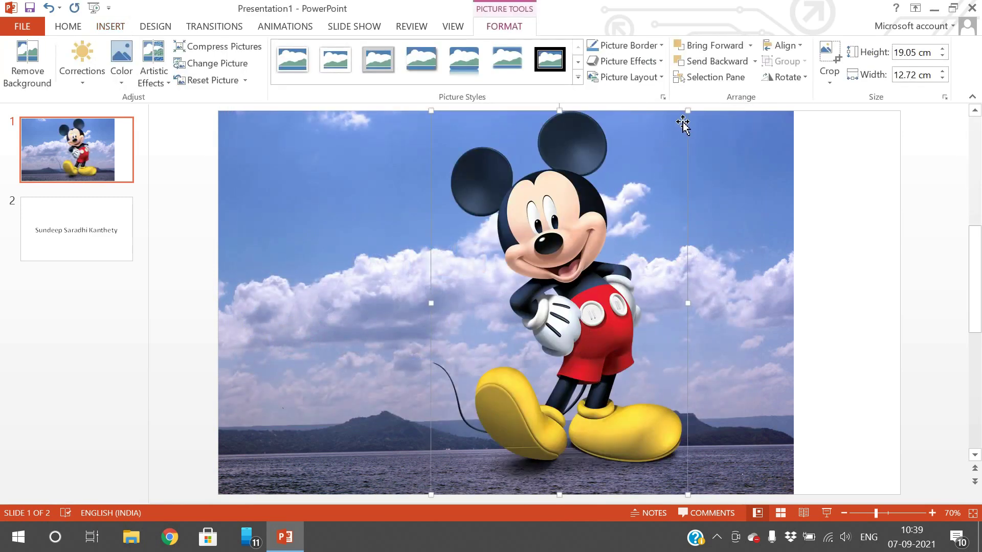
- Shrink the Mickey picture to 12.27 × 8.19 cm, centre it, and browse Picture Styles without applying one
drag(685, 113, 596, 248)
drag(572, 313, 526, 245)
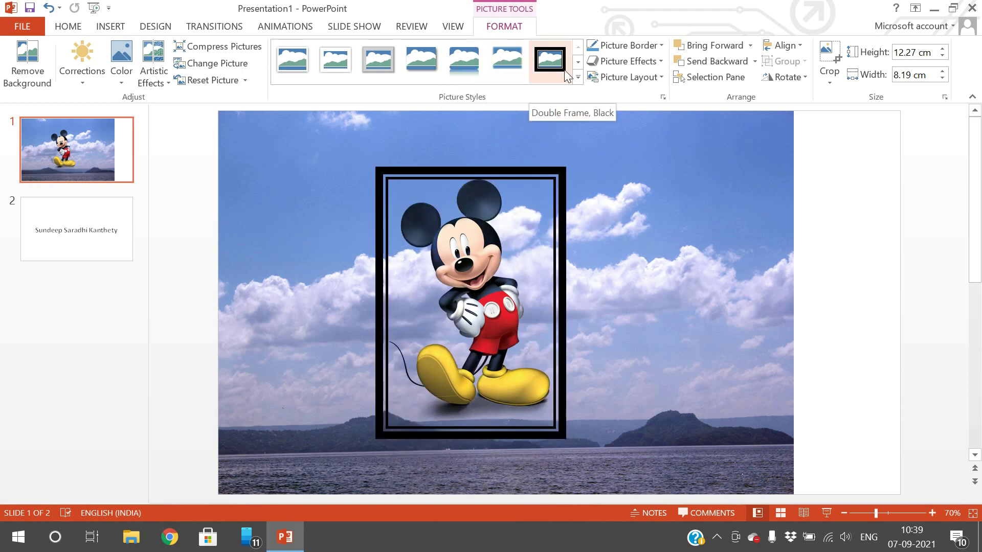
click(577, 63)
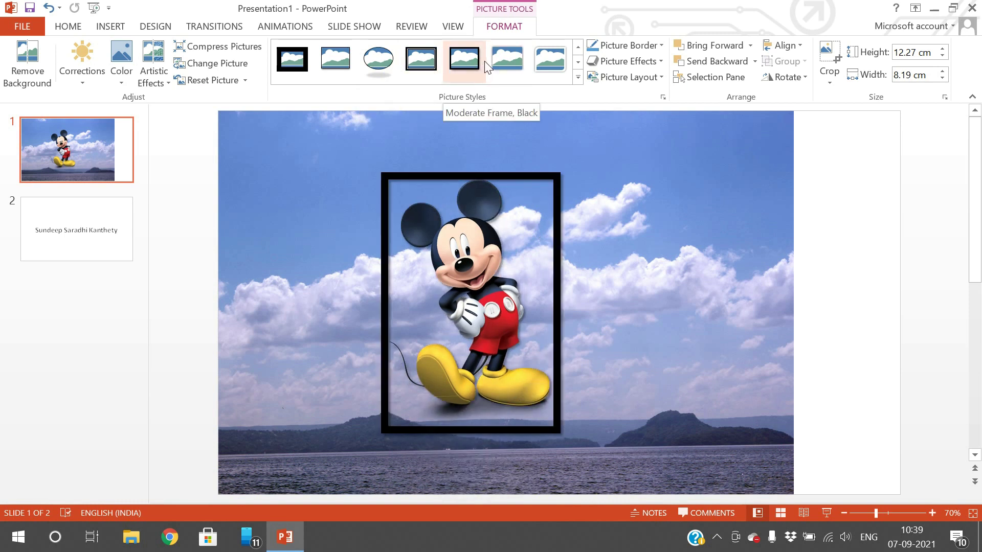
click(577, 63)
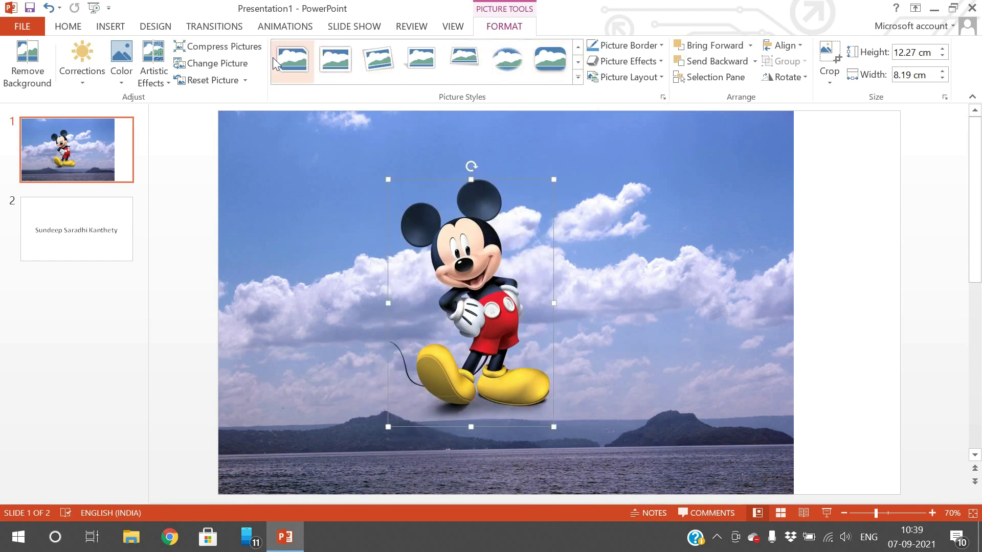
click(578, 63)
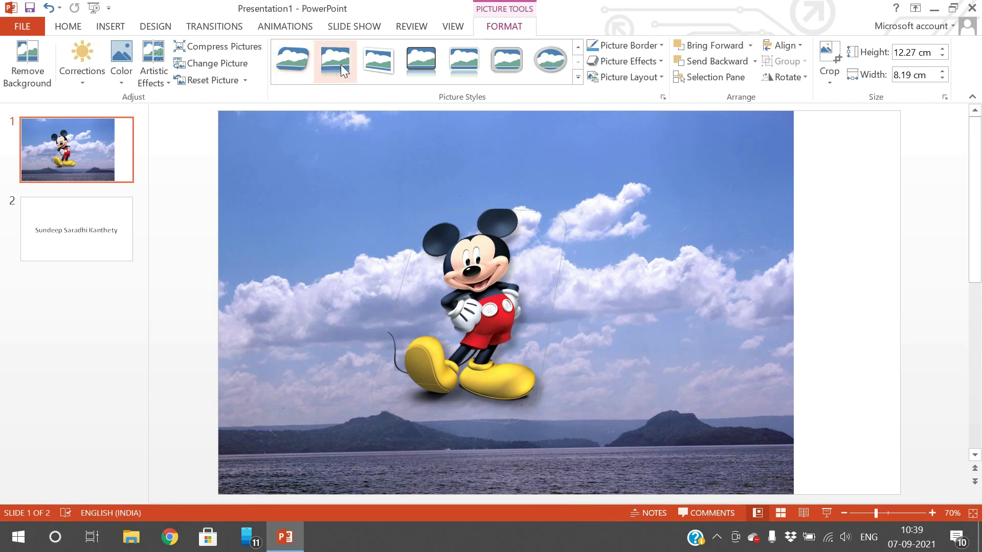
- Set the Mickey picture's border weight to 6 pt, leaving the dash style unchanged
click(662, 49)
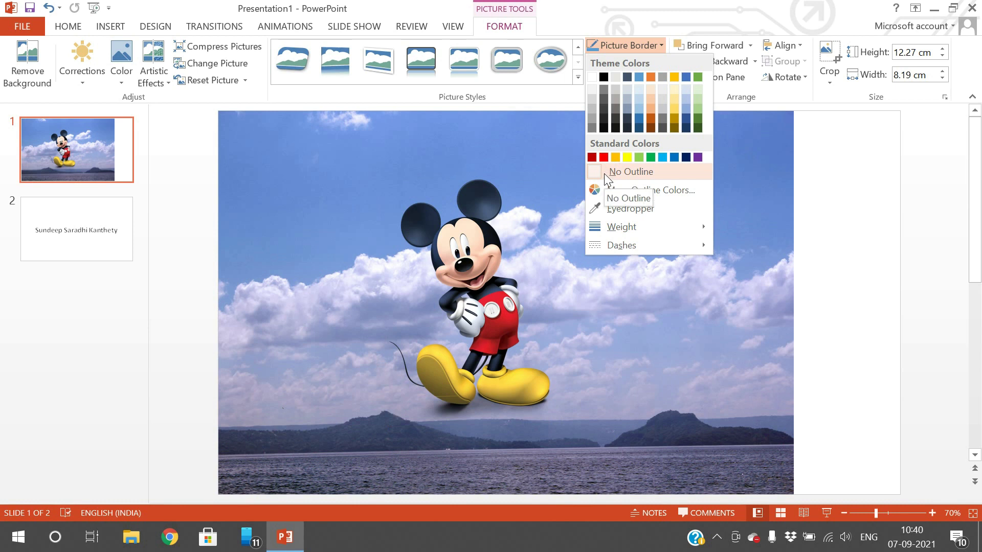
mouse_move(625, 225)
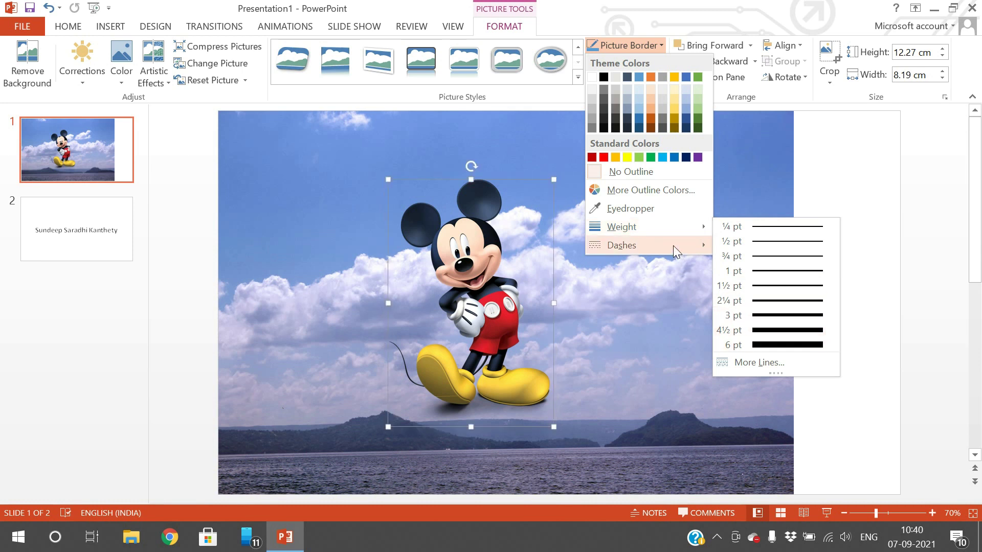
mouse_move(673, 246)
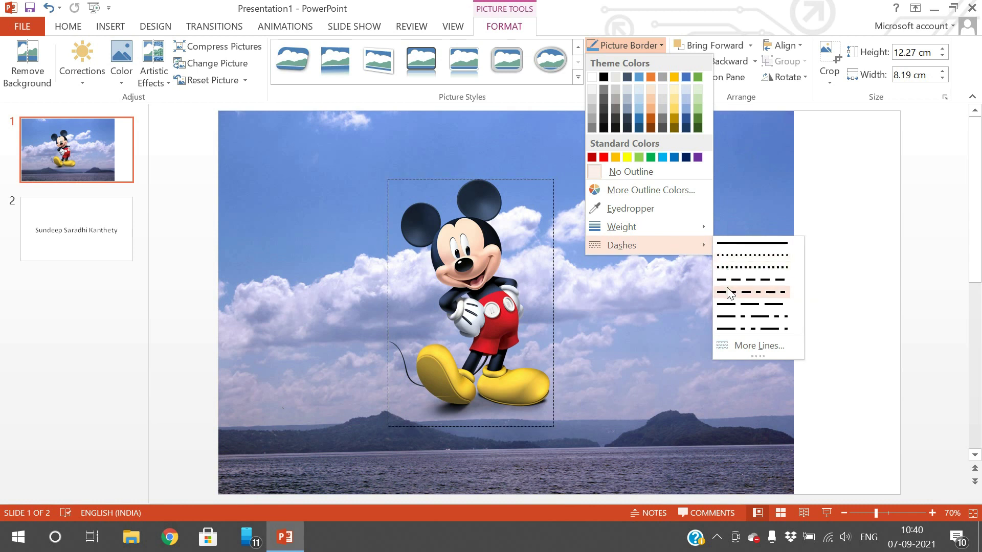
mouse_move(696, 228)
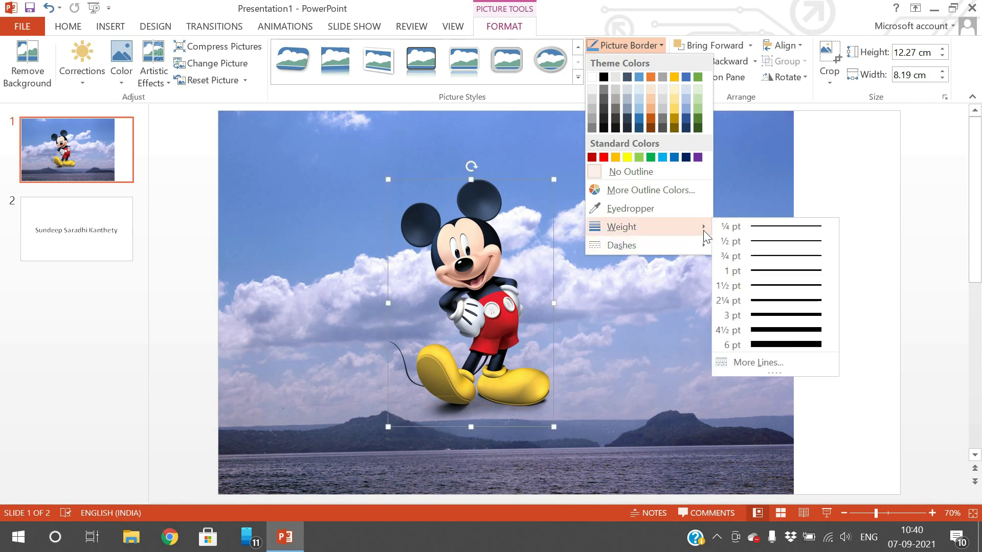
click(755, 343)
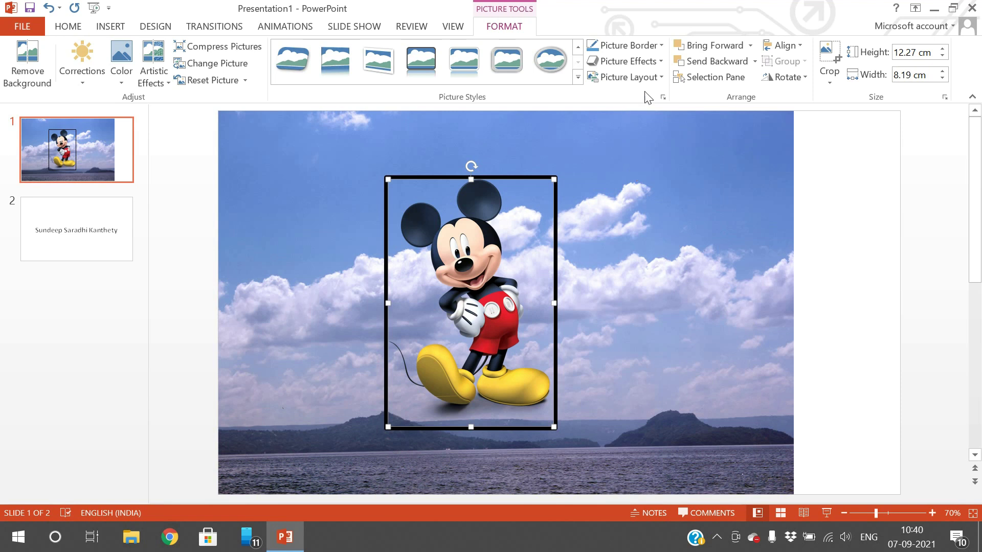
click(659, 48)
mouse_move(658, 245)
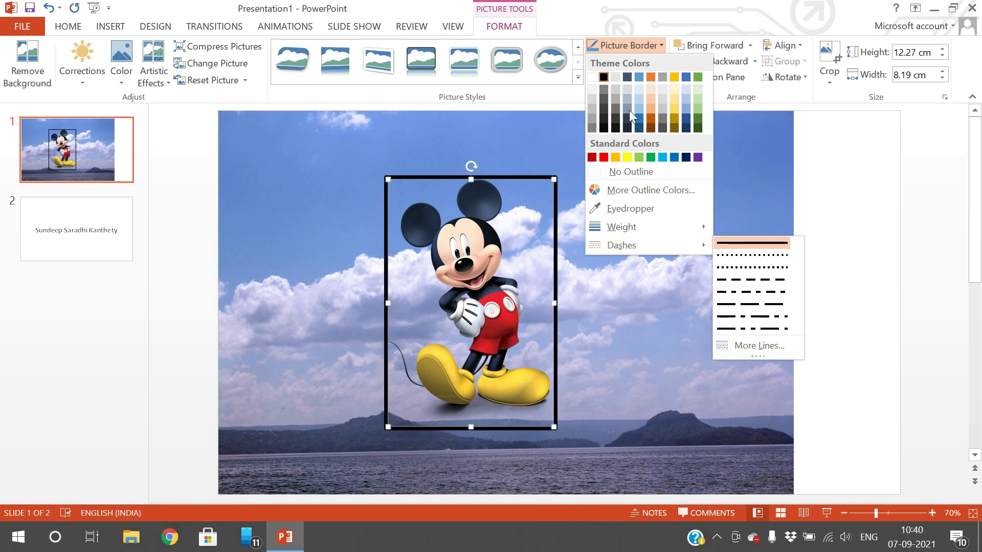
click(629, 46)
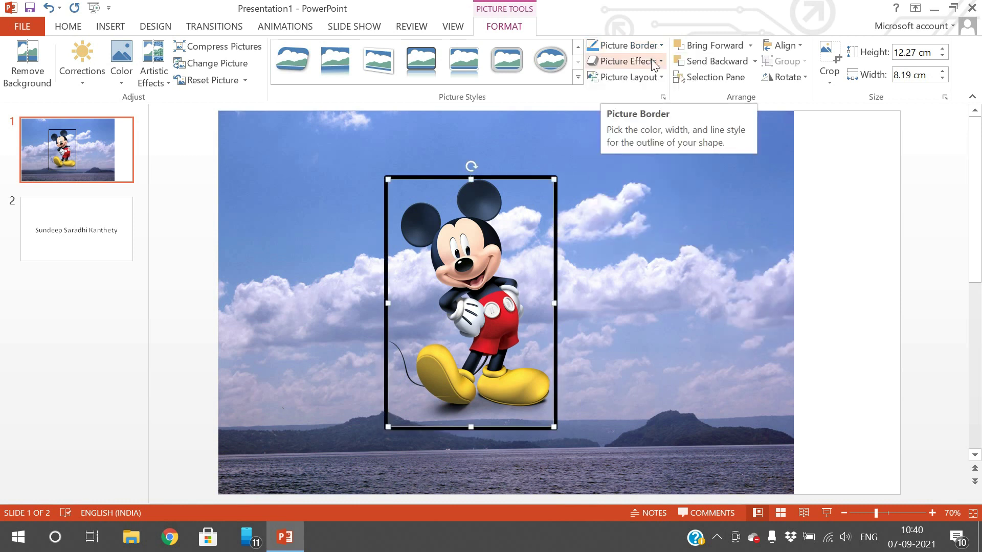
click(654, 62)
mouse_move(655, 83)
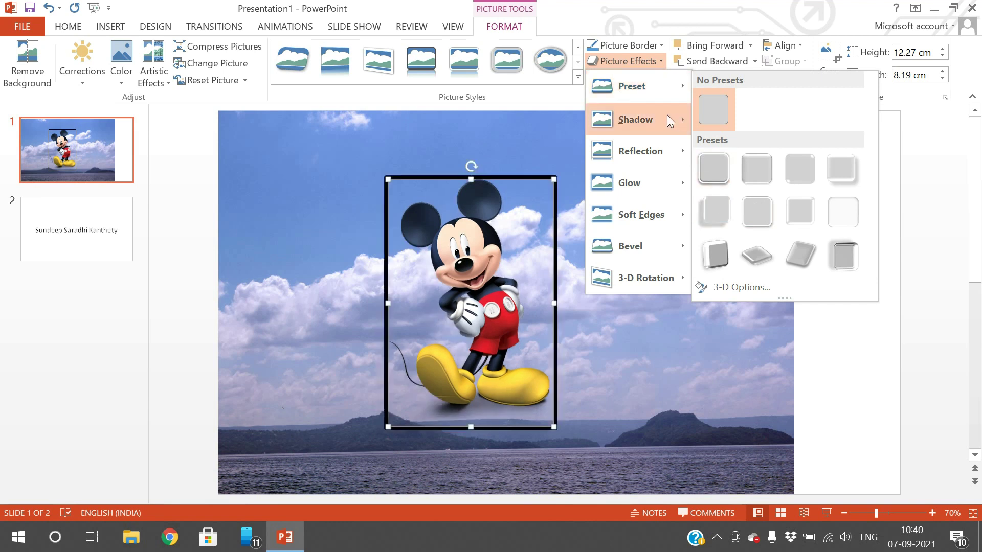
mouse_move(667, 115)
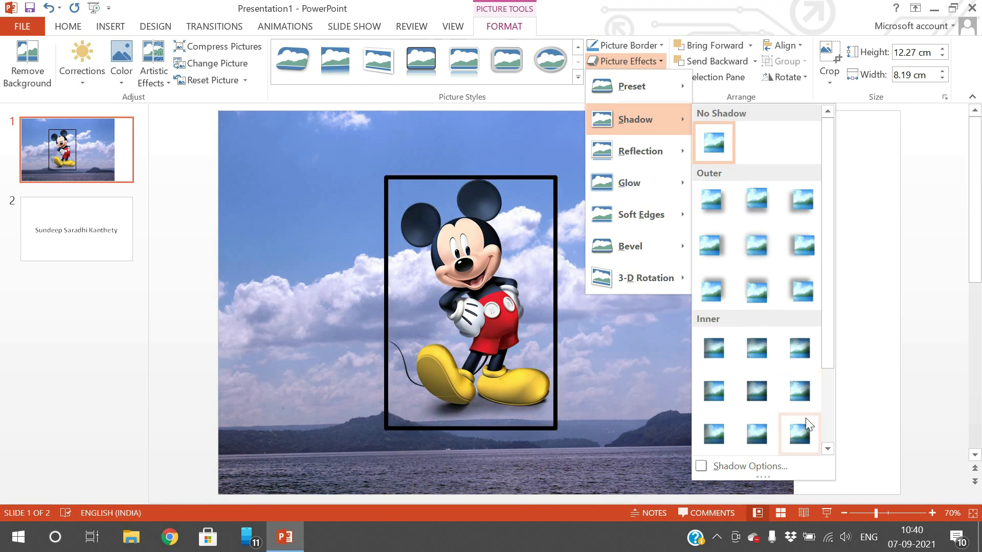
mouse_move(648, 165)
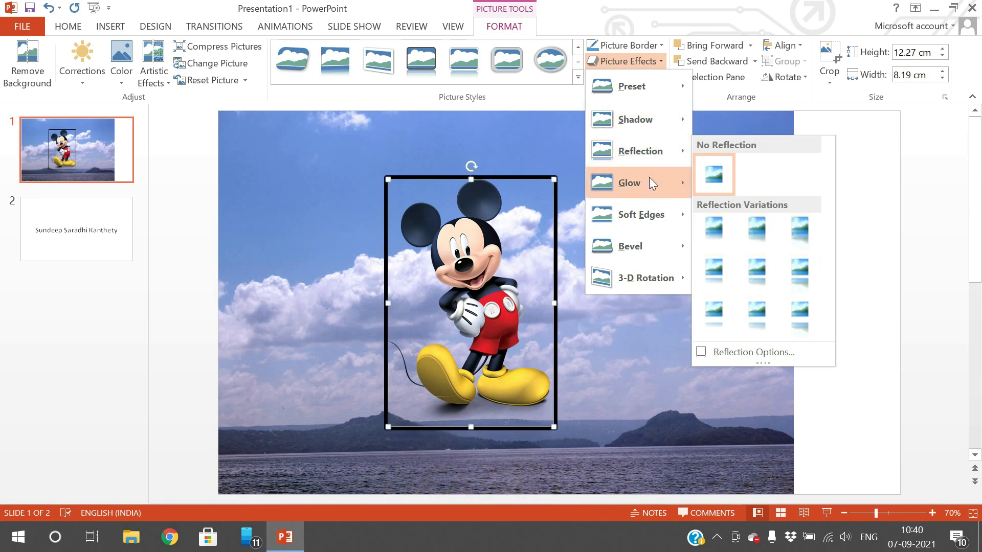
mouse_move(674, 185)
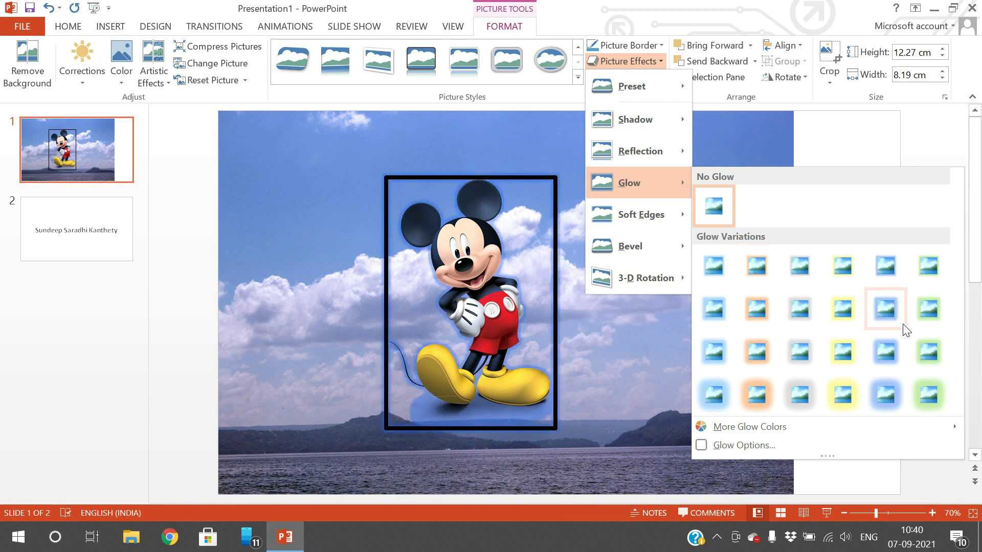
right_click(913, 349)
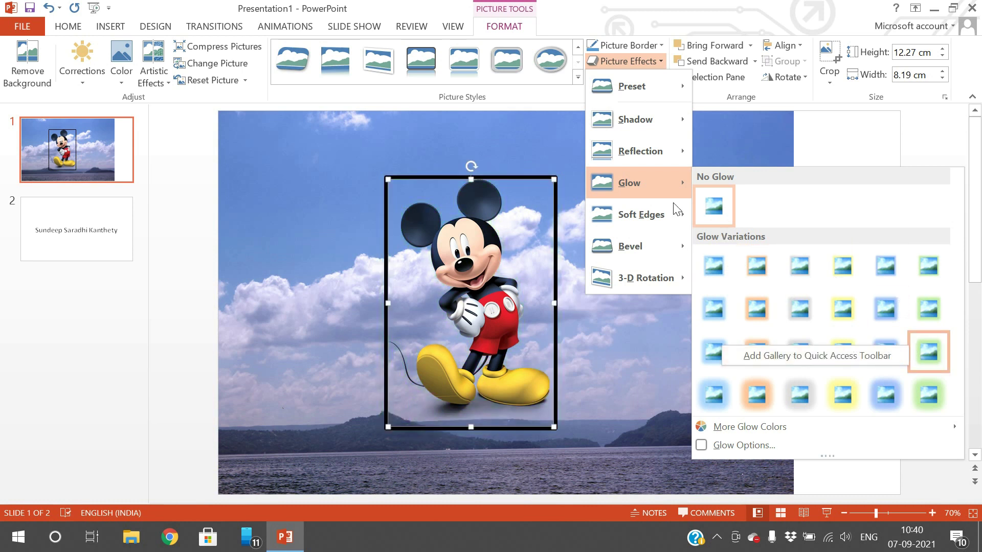
mouse_move(659, 215)
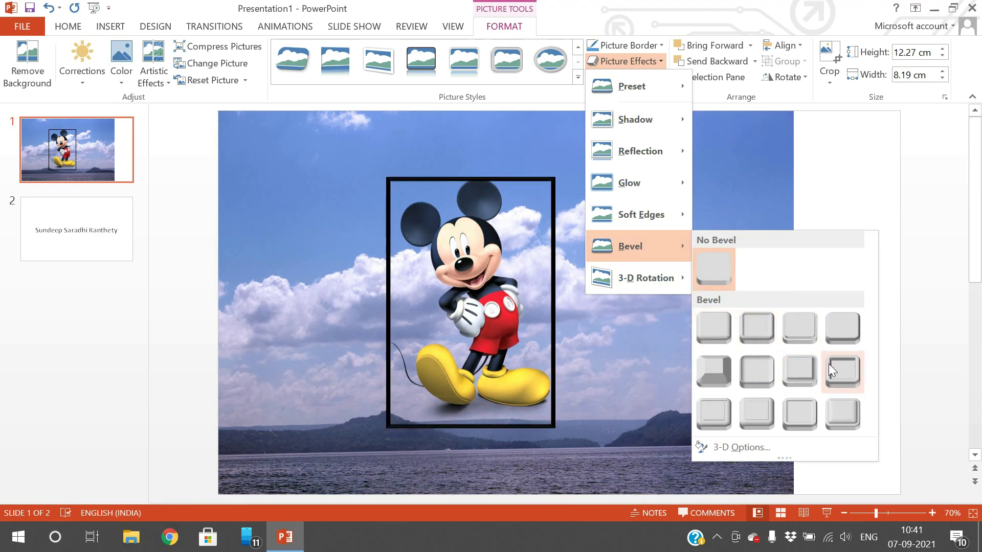
mouse_move(664, 280)
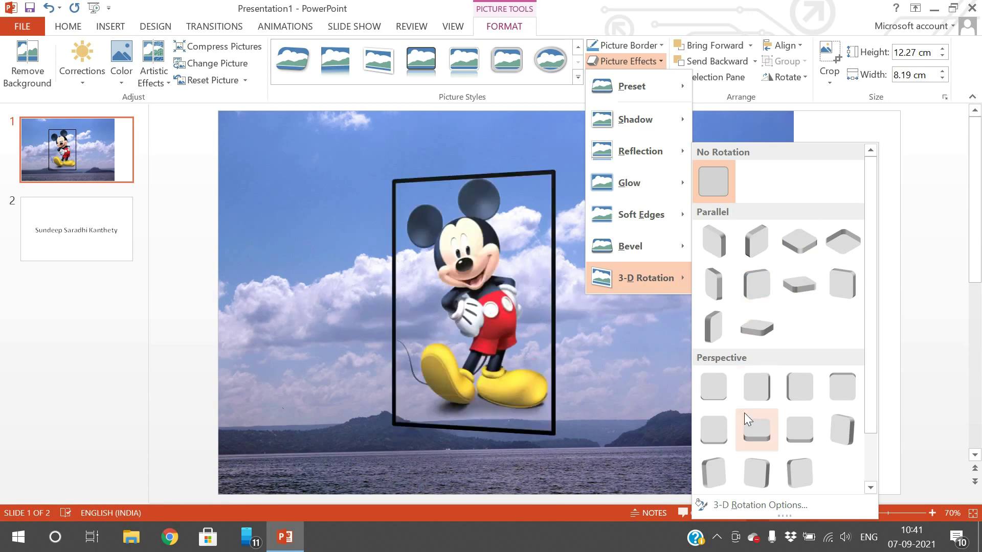
click(747, 102)
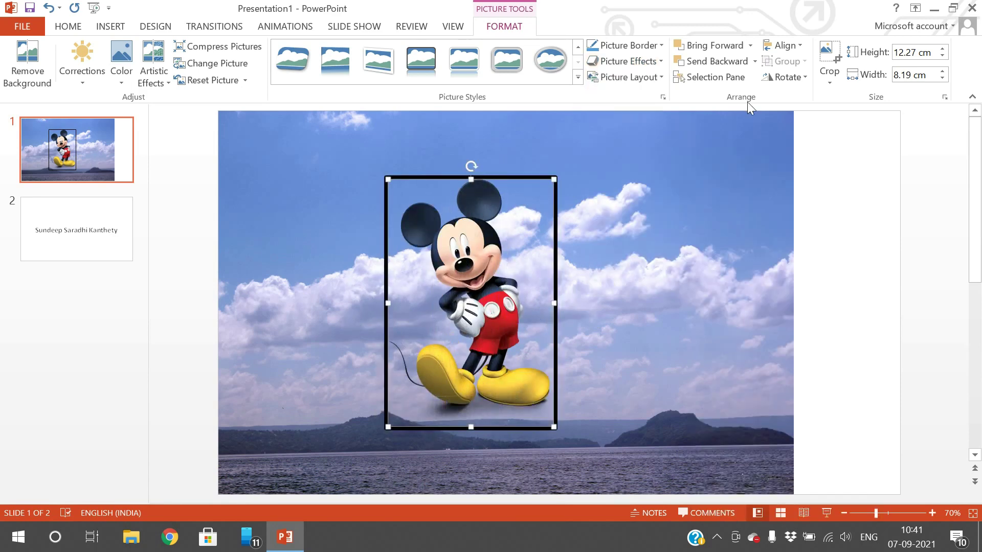
- Select the sky-and-lake photo and bring it forward over the Mickey picture
click(635, 256)
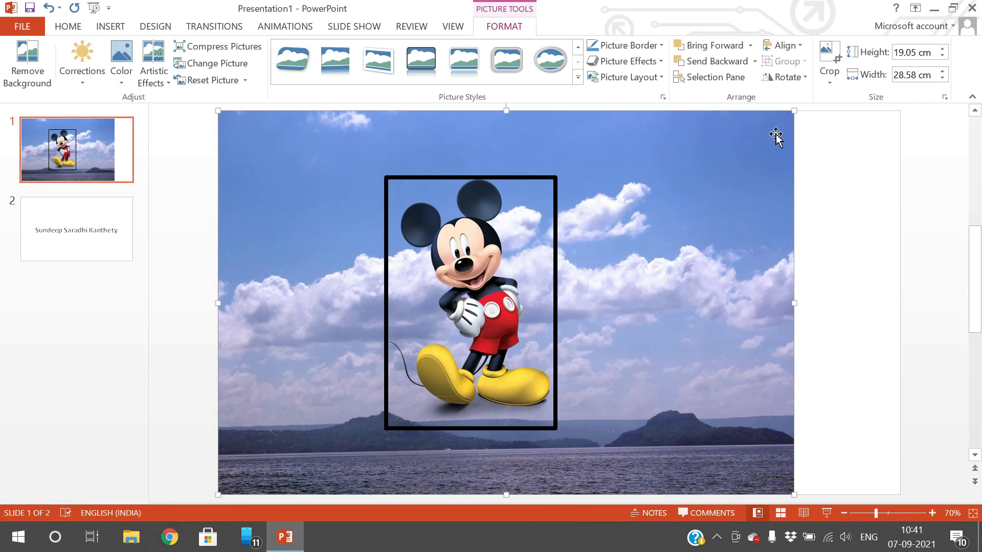
click(733, 49)
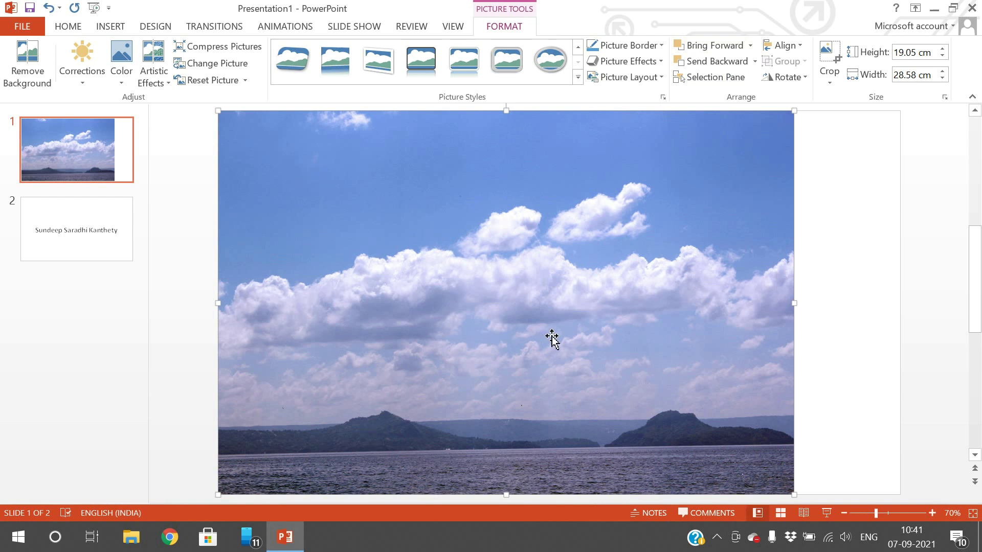
- Open the Selection Pane, send the sky photo backward, and move Mickey to the right edge
click(711, 76)
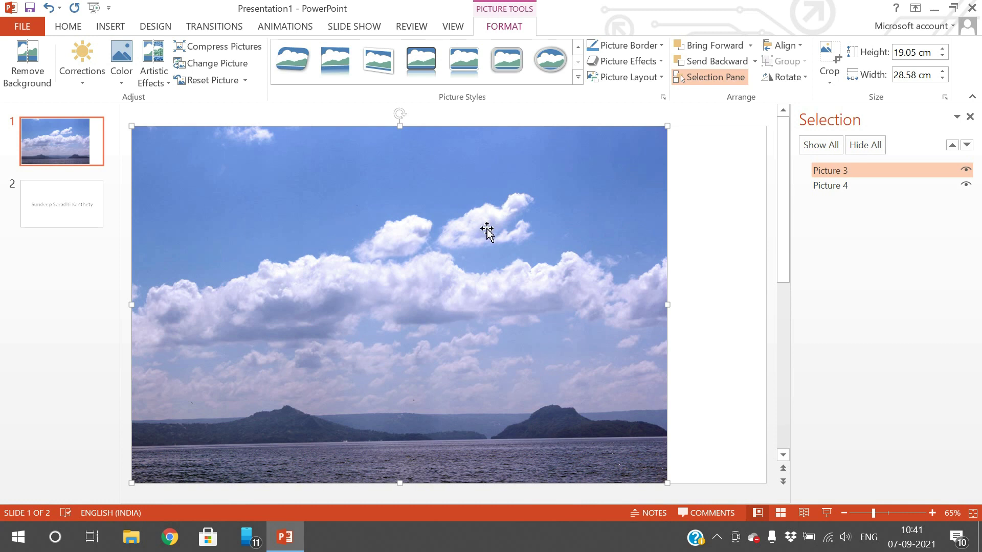
click(710, 61)
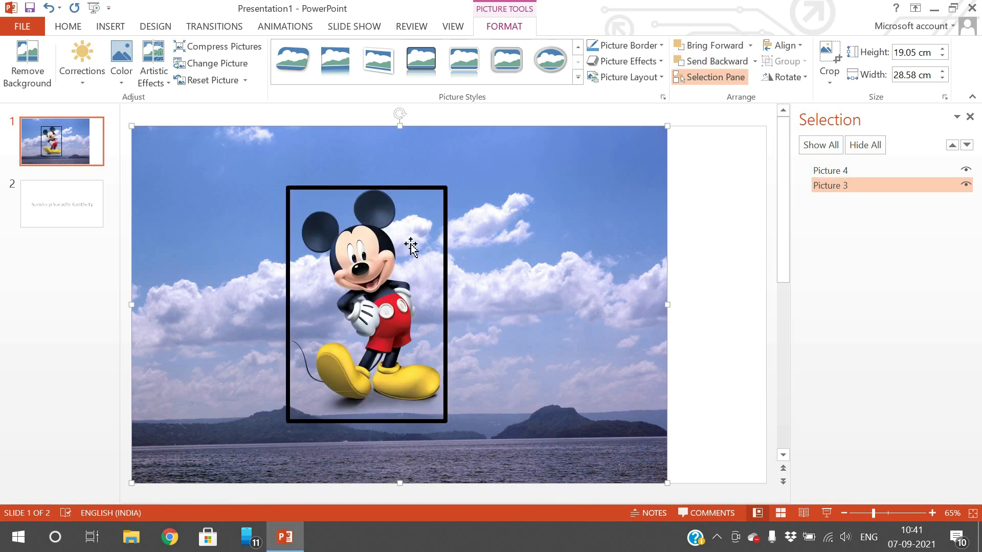
drag(391, 266, 699, 252)
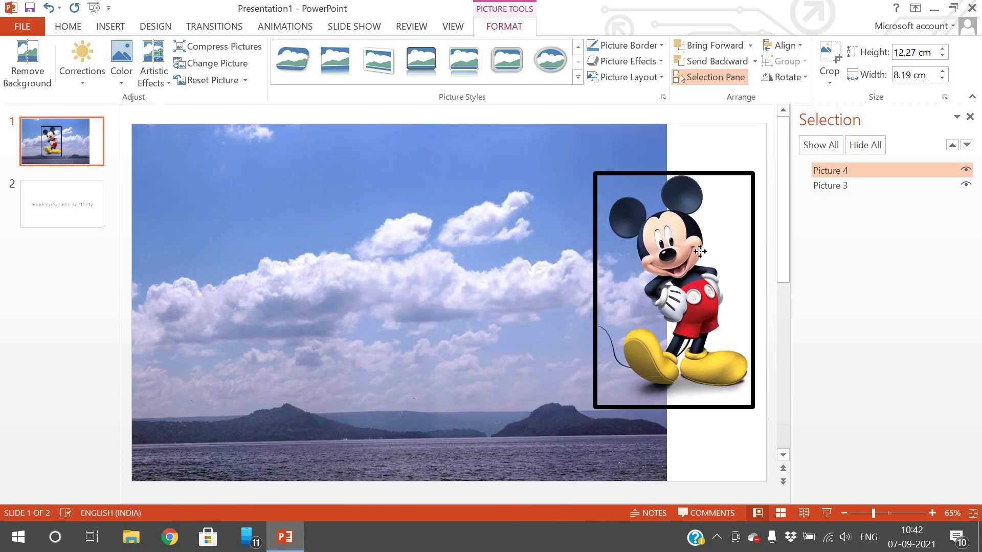
- Narrow the sky photo to the slide's left side and stretch it up to the top
click(484, 263)
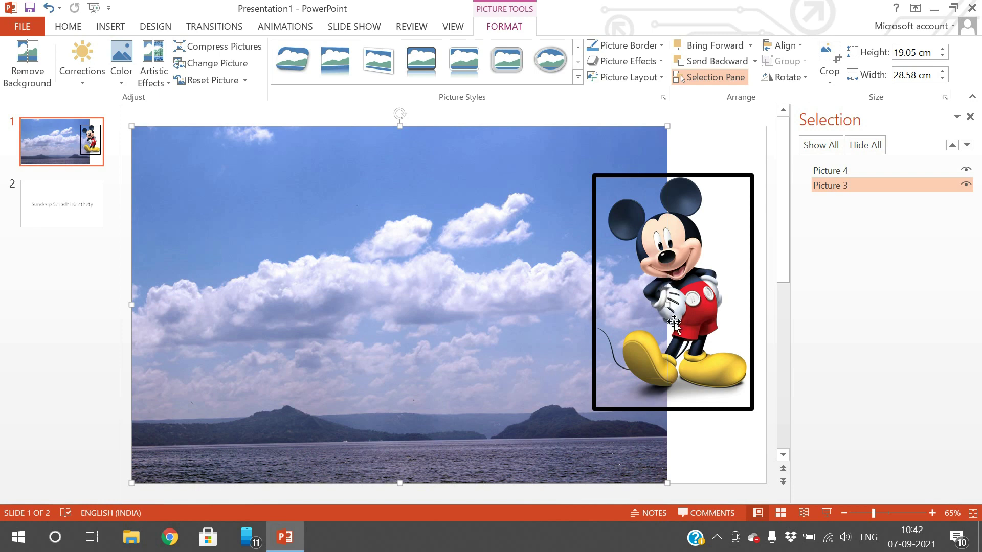
drag(667, 483, 658, 474)
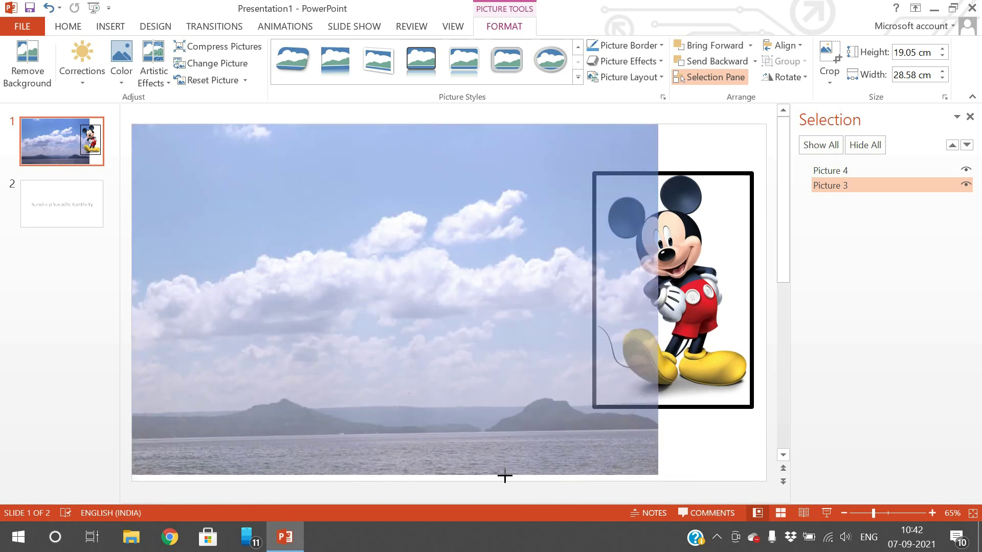
click(750, 284)
drag(750, 285, 593, 279)
click(650, 283)
click(527, 465)
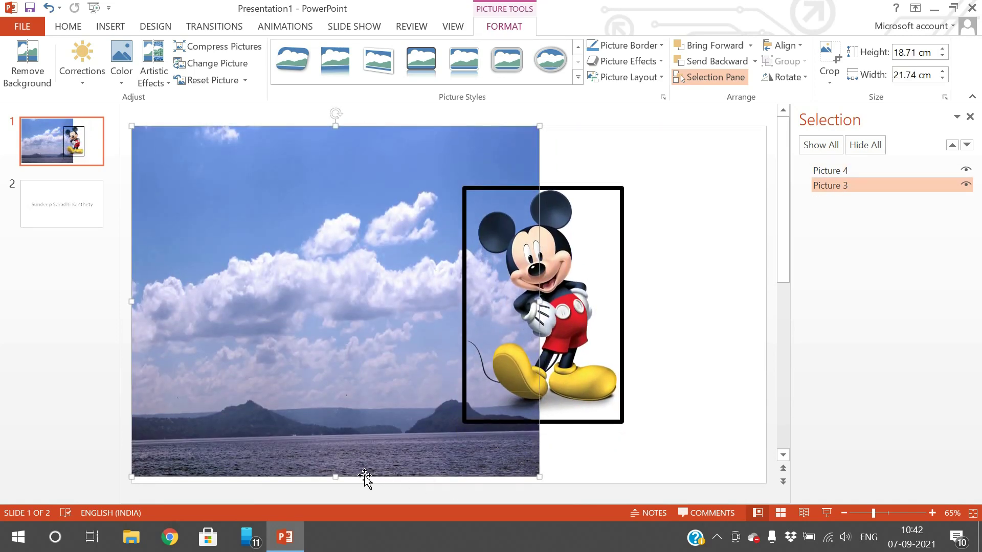
drag(337, 476, 335, 481)
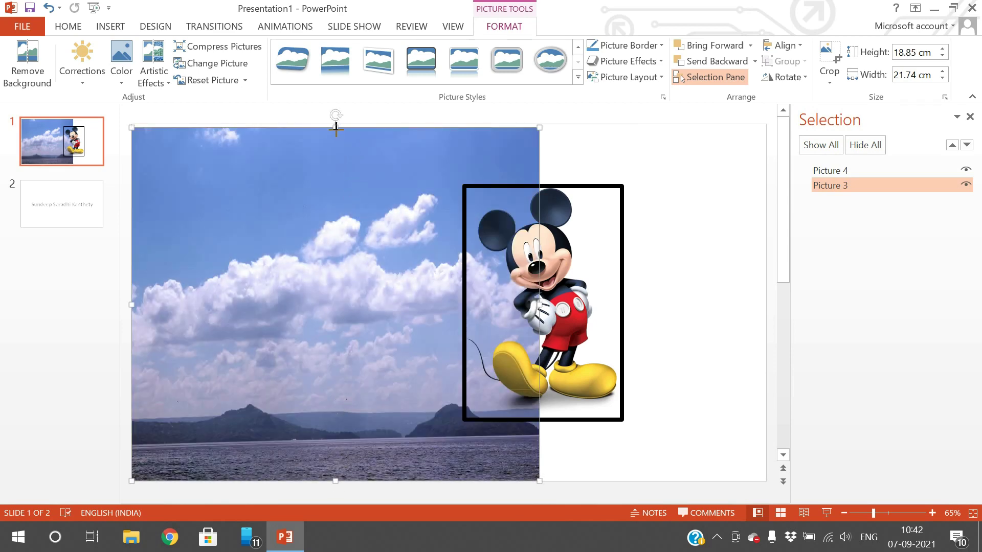
drag(336, 129, 336, 118)
- Bring Mickey in front of the sky photo, overlapping its right edge
drag(584, 285, 590, 290)
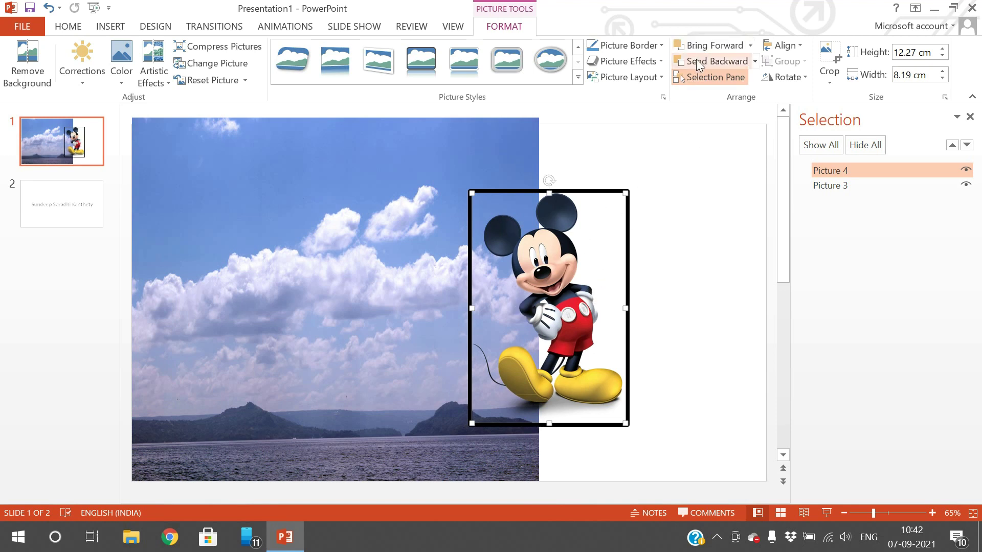
click(701, 61)
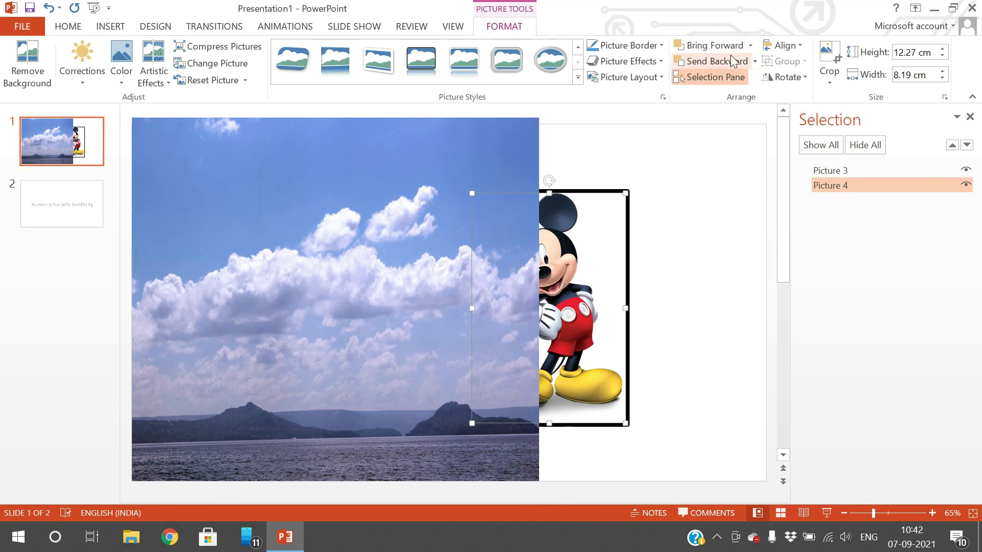
click(714, 45)
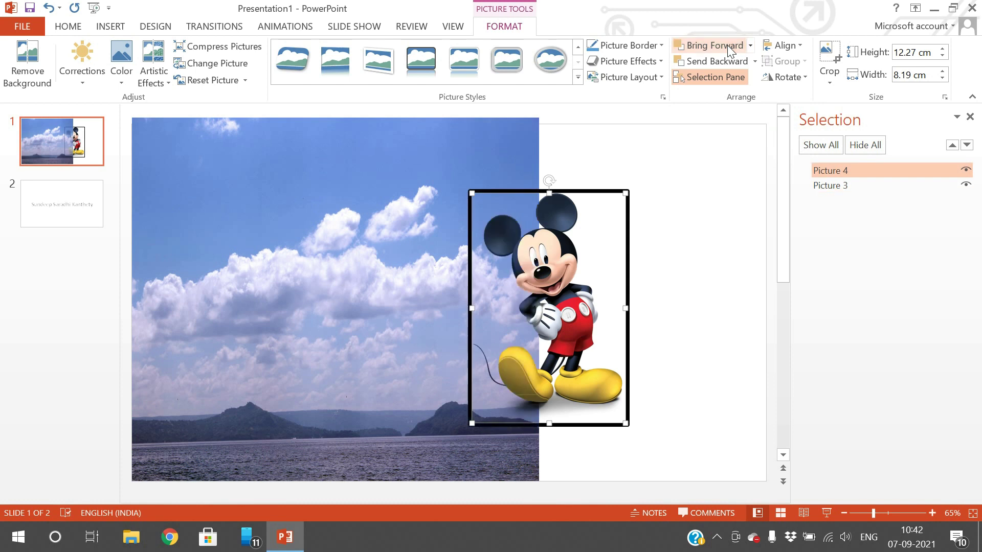
drag(528, 319, 538, 306)
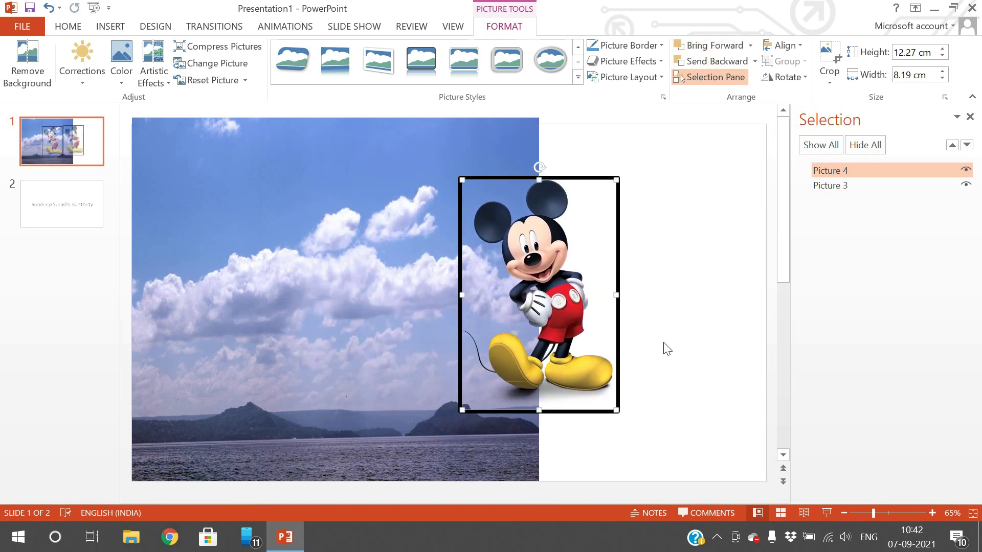
click(802, 51)
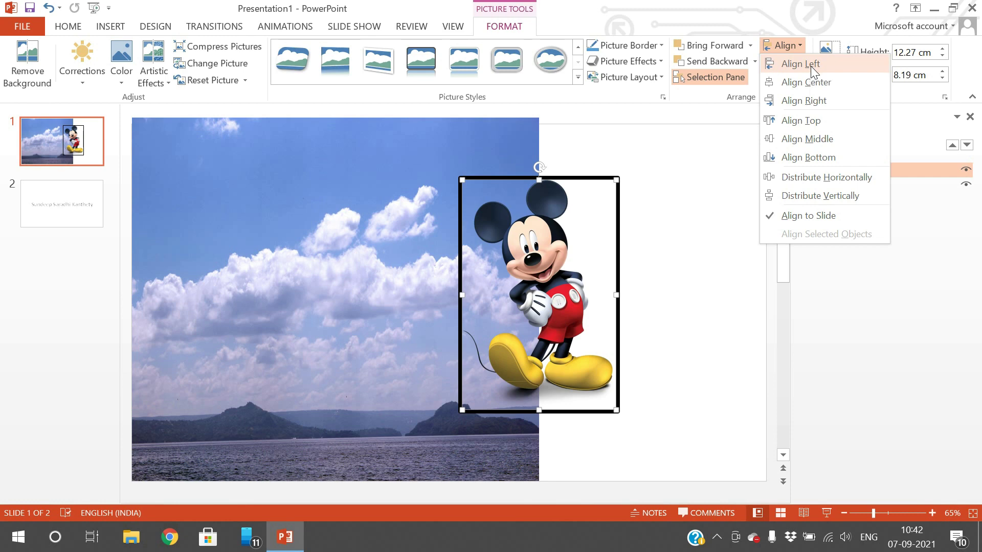
click(811, 66)
click(796, 48)
click(795, 78)
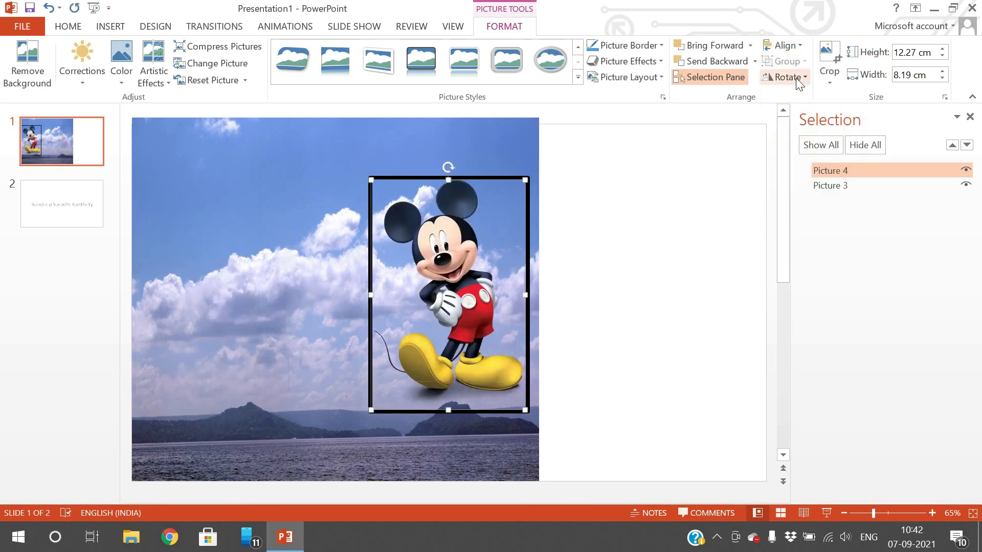
click(794, 48)
click(800, 100)
click(796, 48)
click(801, 120)
click(796, 47)
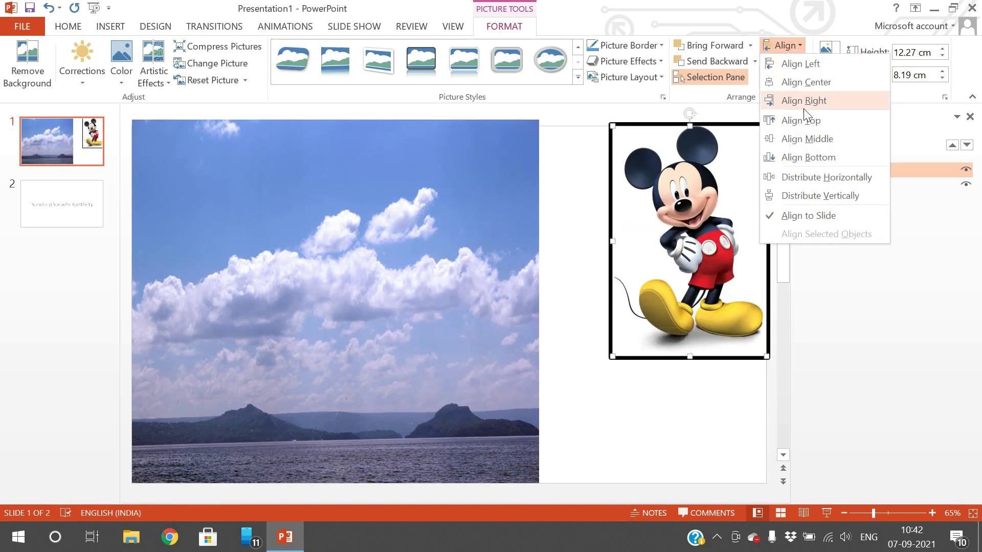
click(805, 131)
click(796, 47)
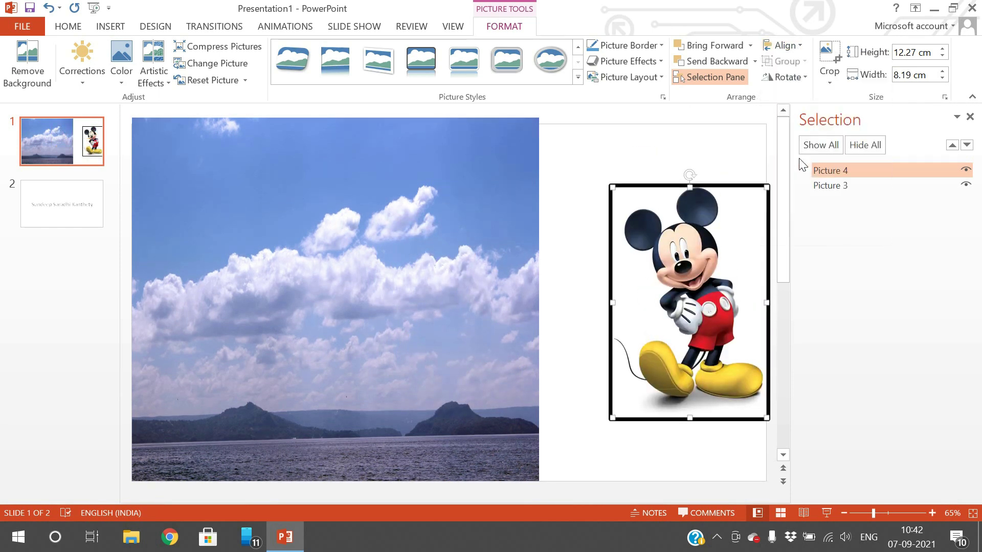
click(799, 158)
click(787, 47)
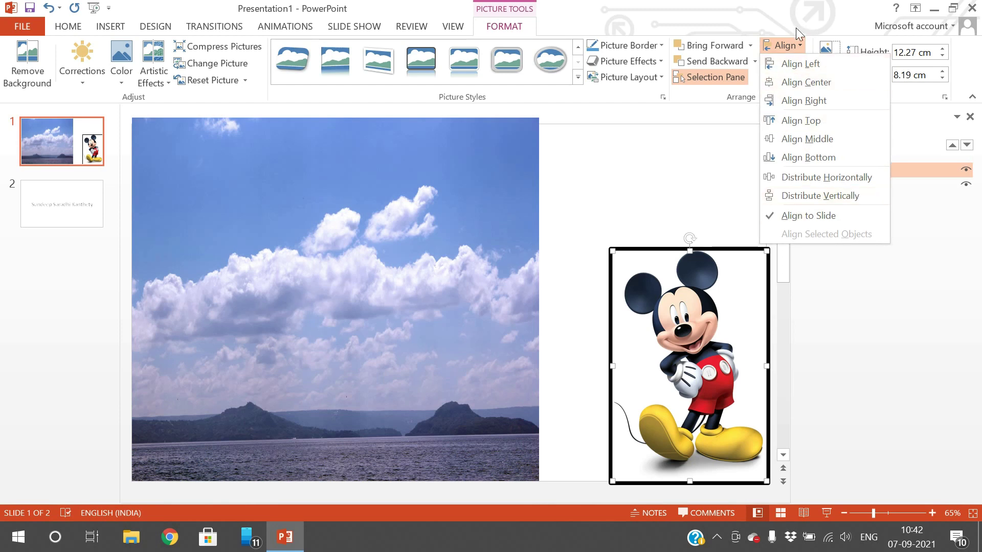
click(693, 304)
drag(665, 288, 522, 213)
drag(544, 248, 550, 245)
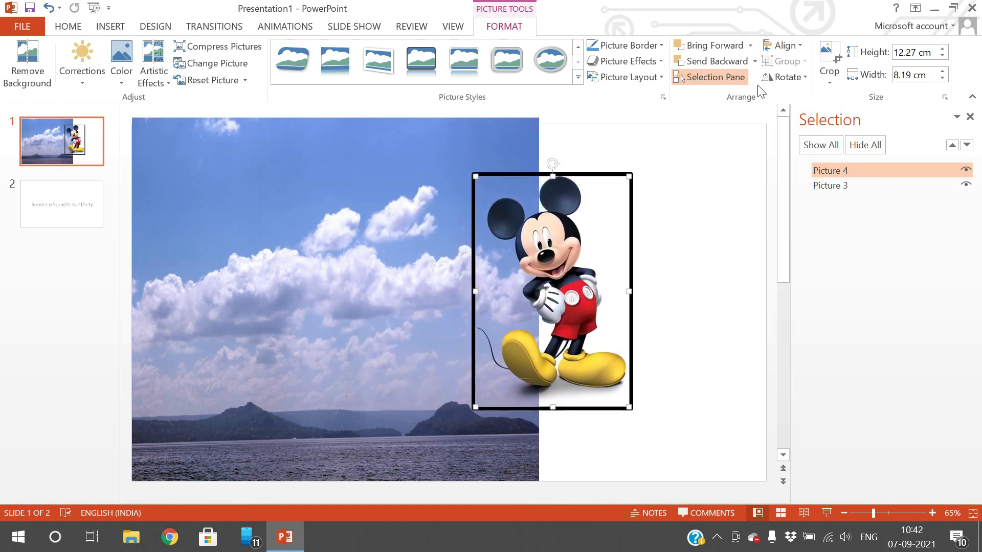
- Flip the Mickey picture horizontally and move it right, clear of the sky photo
click(806, 79)
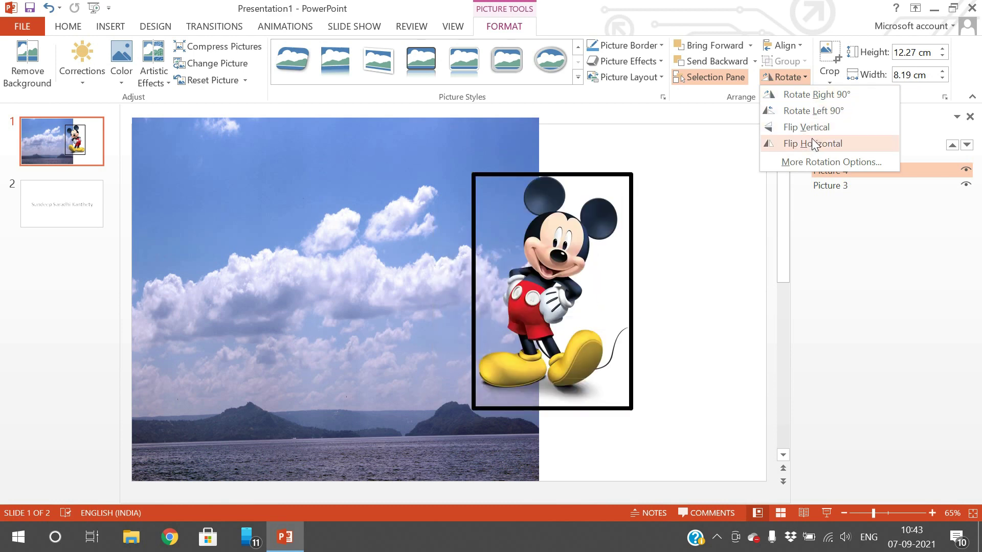
click(823, 146)
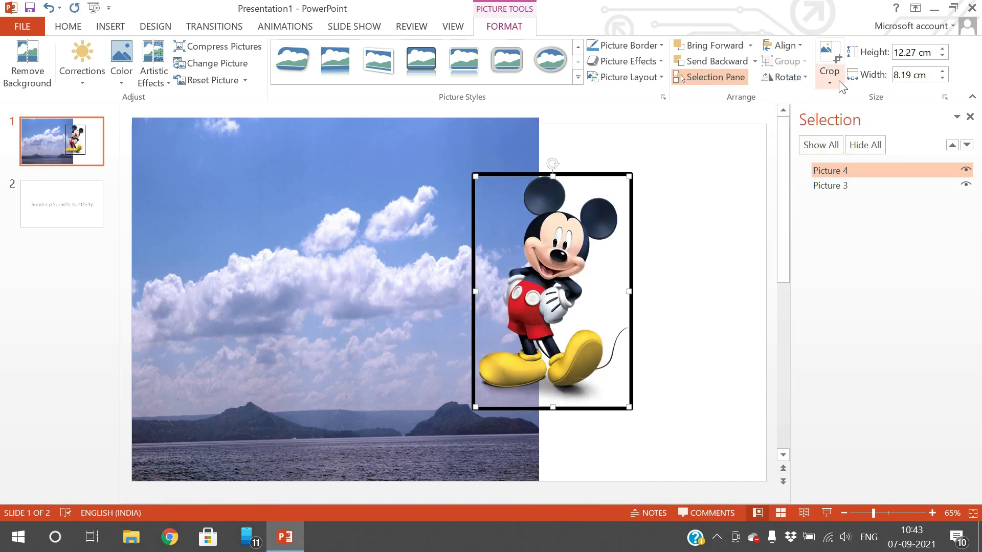
drag(586, 231, 690, 223)
- Crop the sky-and-lake photo to just the clouds, about 11.44 × 15.02 cm, trimming the lake
click(515, 220)
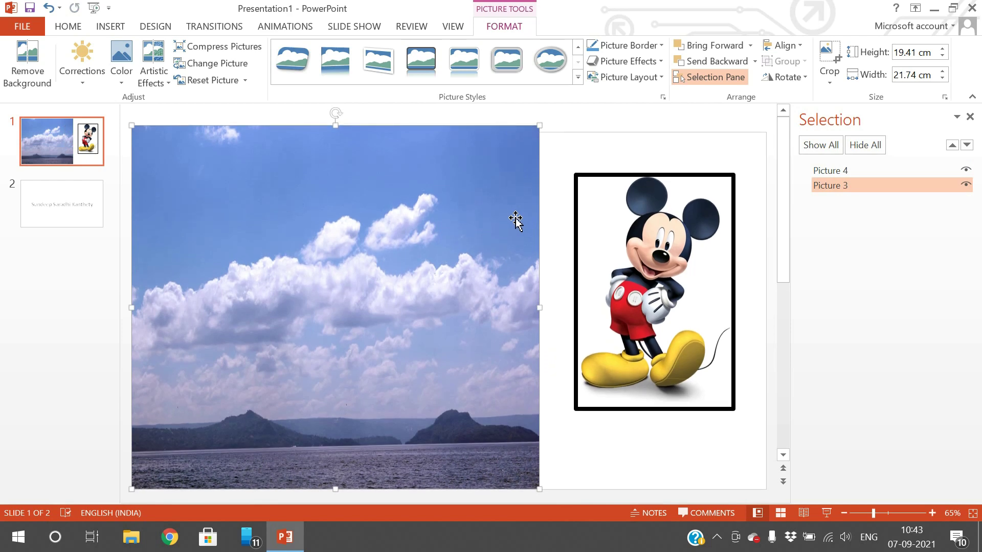
drag(334, 125, 335, 125)
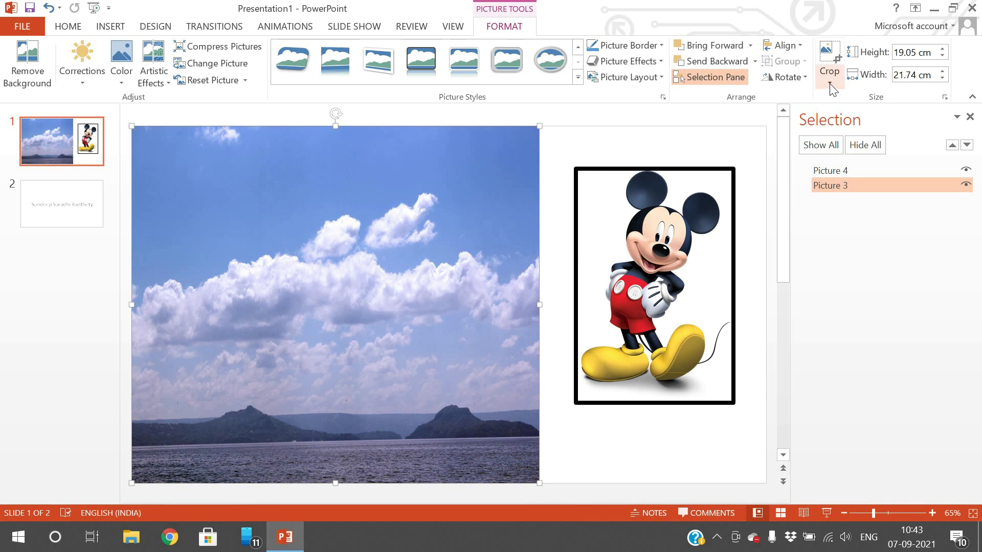
click(829, 51)
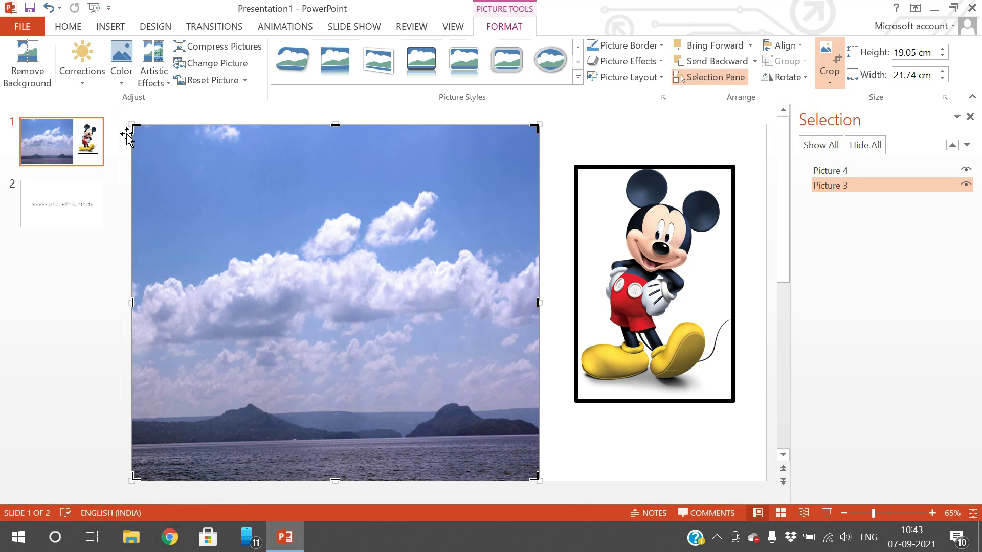
drag(137, 132, 174, 167)
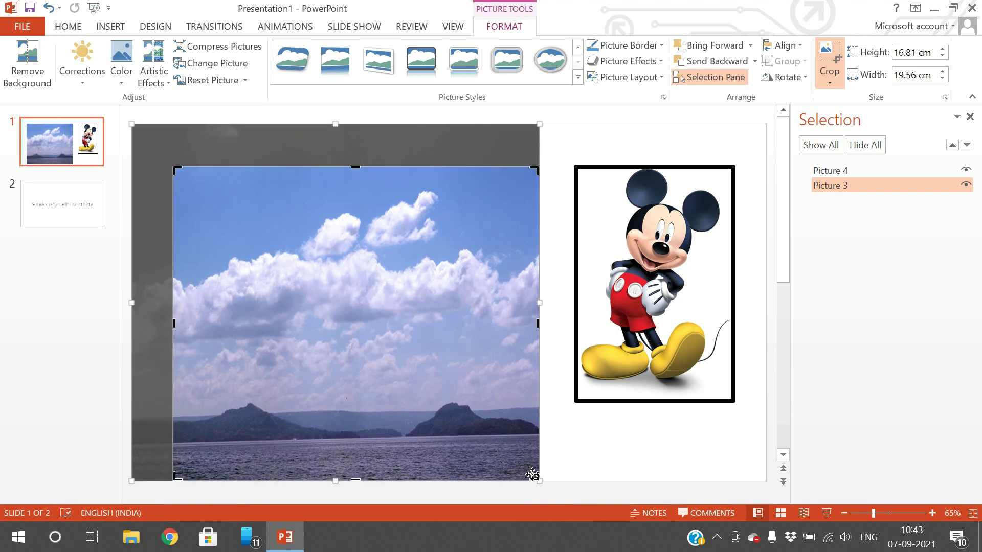
drag(531, 475, 454, 380)
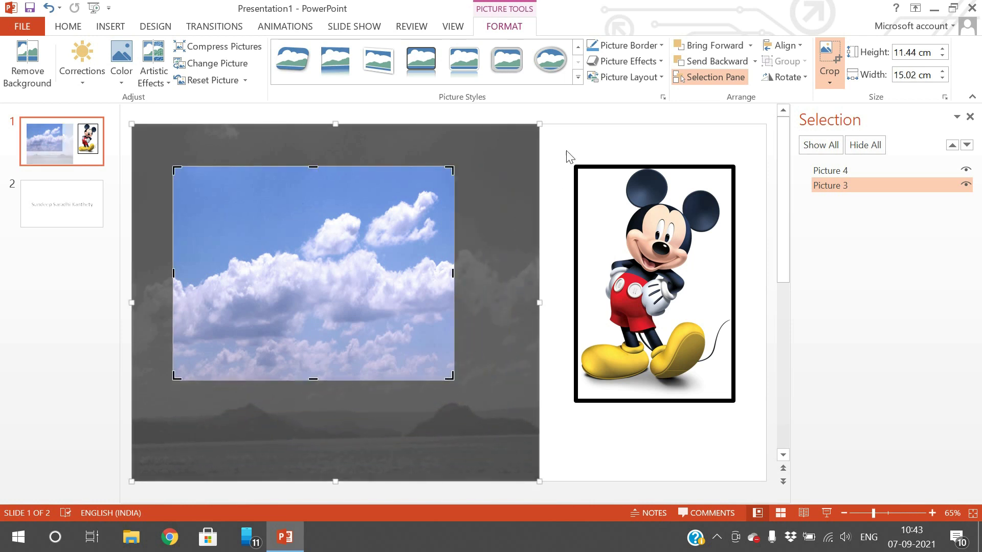
click(829, 56)
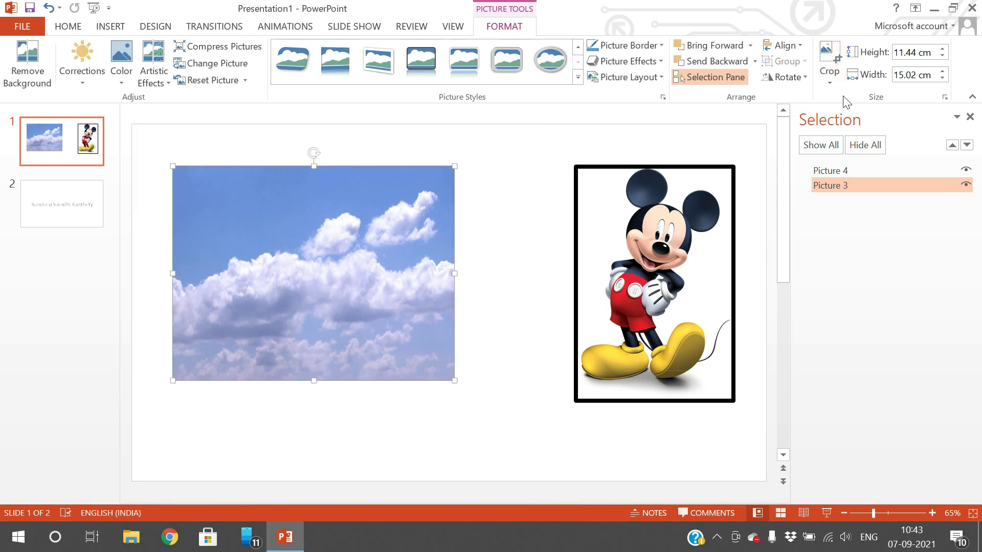
click(830, 84)
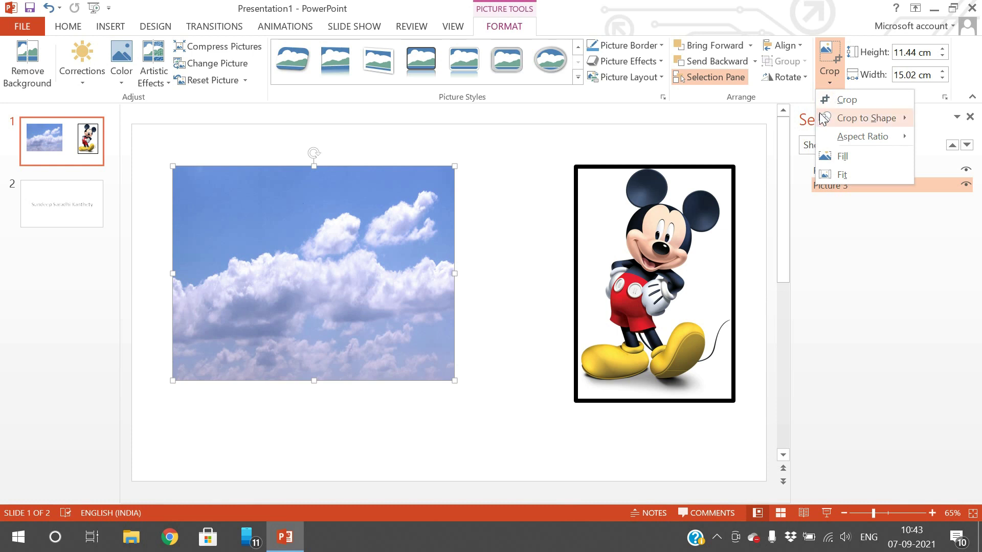
- Try a Heart crop-to-shape on the sky photo, then undo it
mouse_move(831, 118)
click(583, 258)
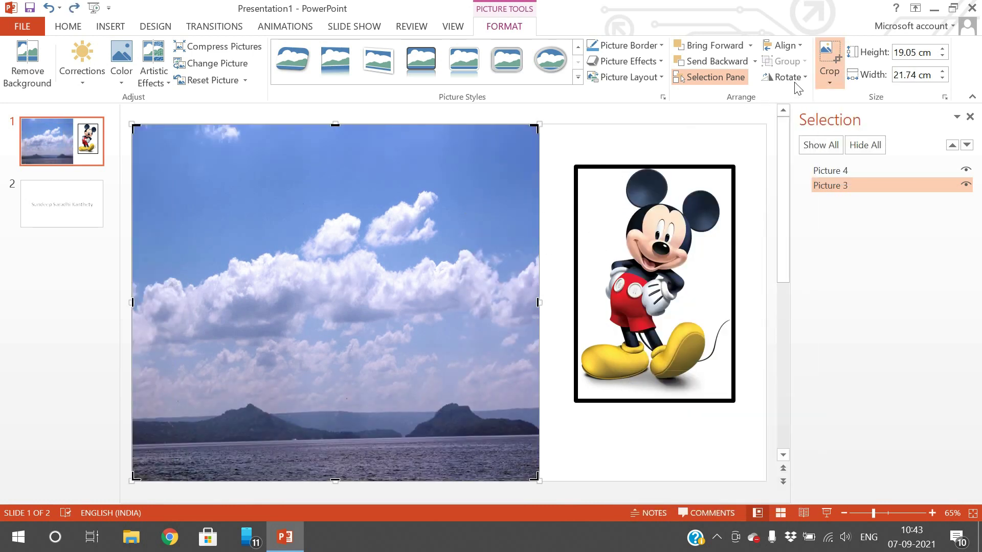
click(825, 73)
mouse_move(839, 122)
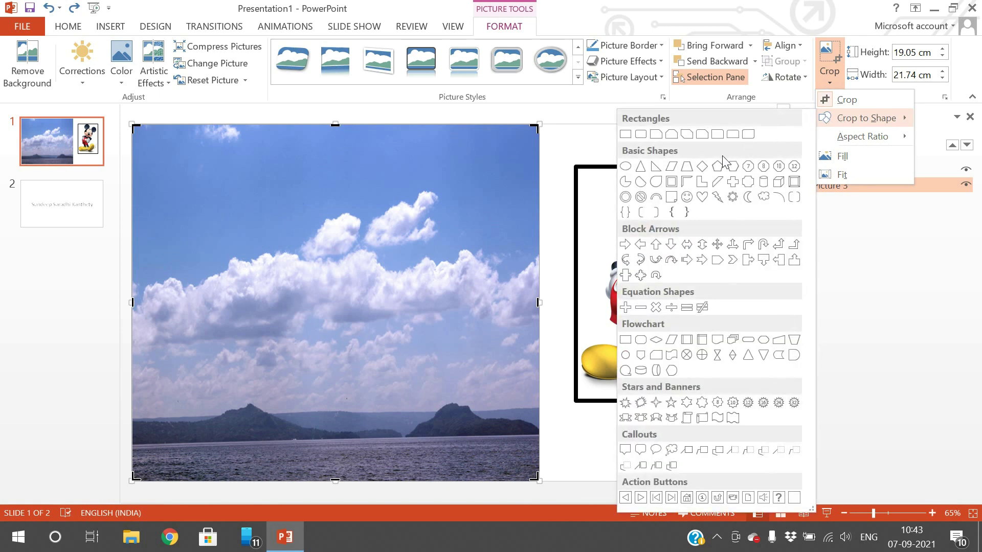
click(702, 197)
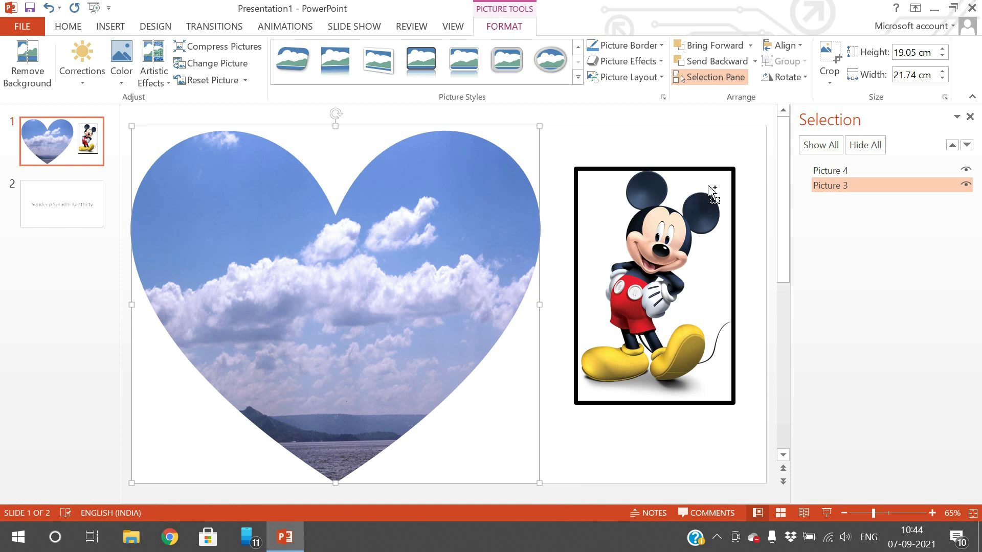
key(ctrl+z)
- Try a Punched Tape crop-to-shape on the sky photo, then undo it
click(830, 74)
mouse_move(860, 118)
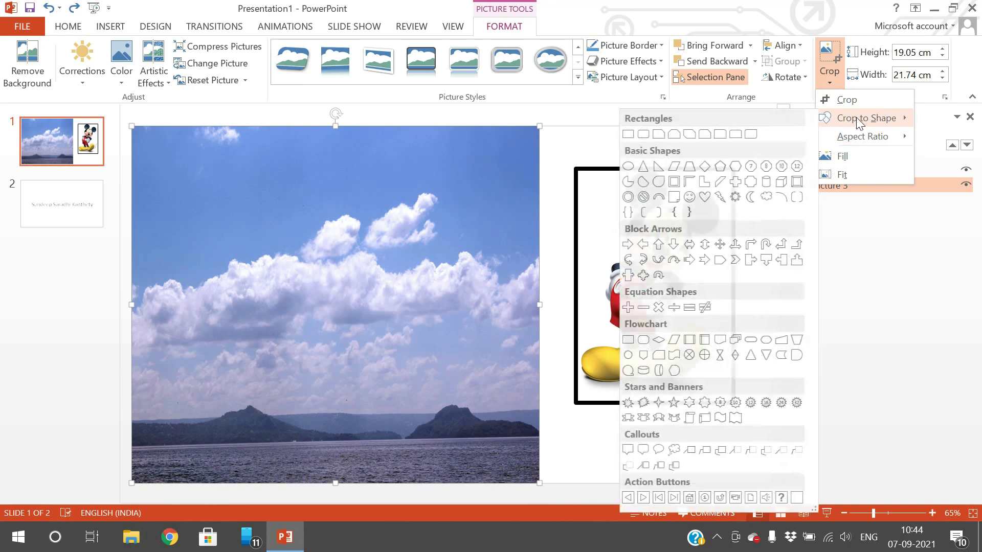
click(670, 356)
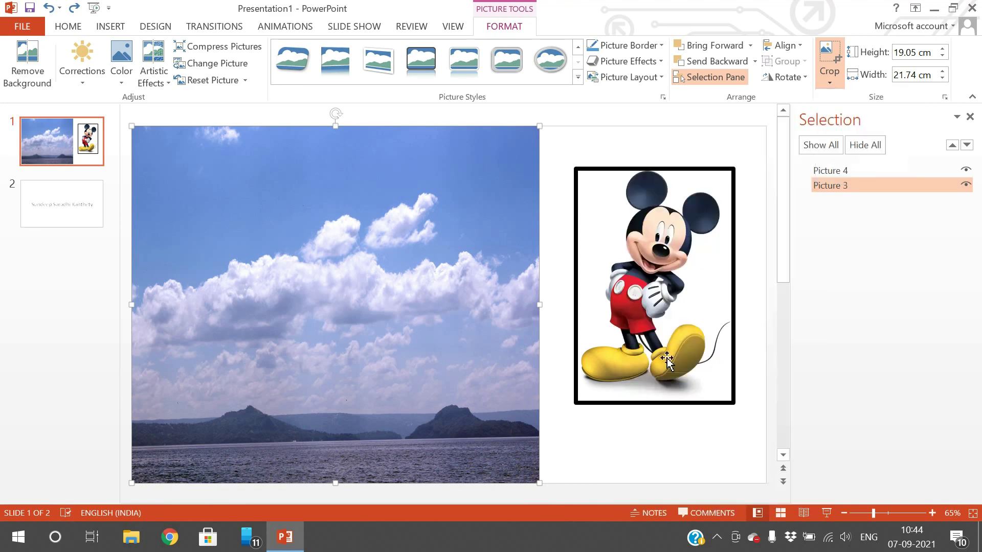
key(ctrl+z)
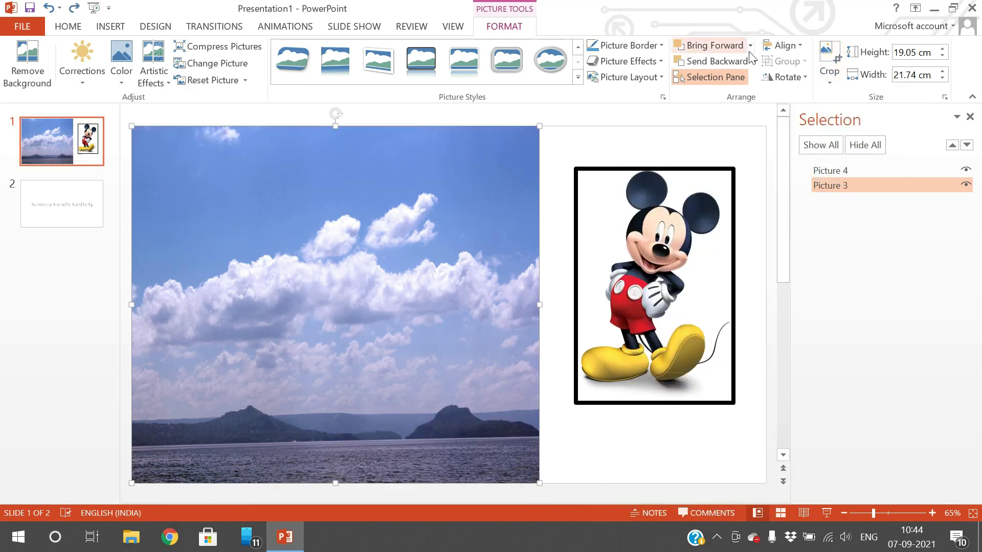
click(823, 79)
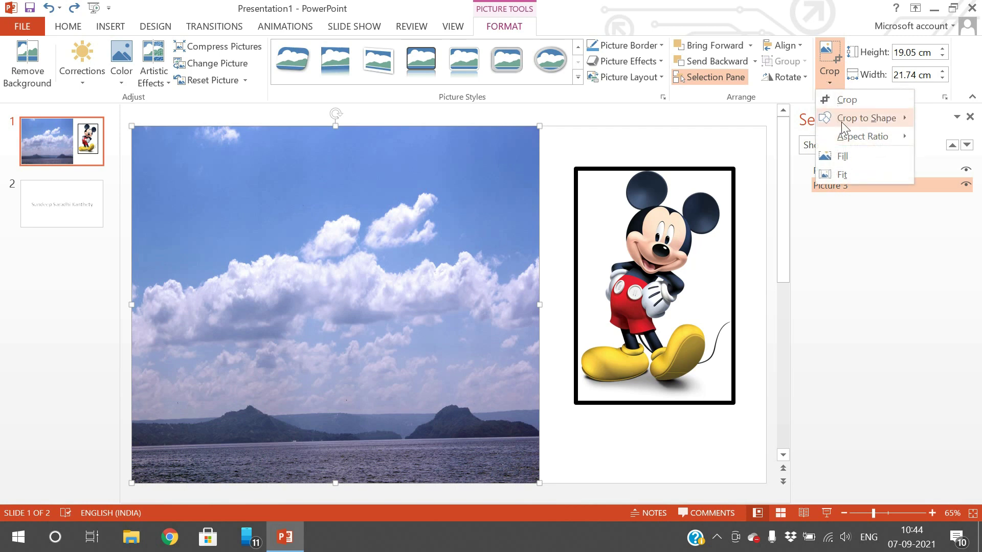
mouse_move(842, 121)
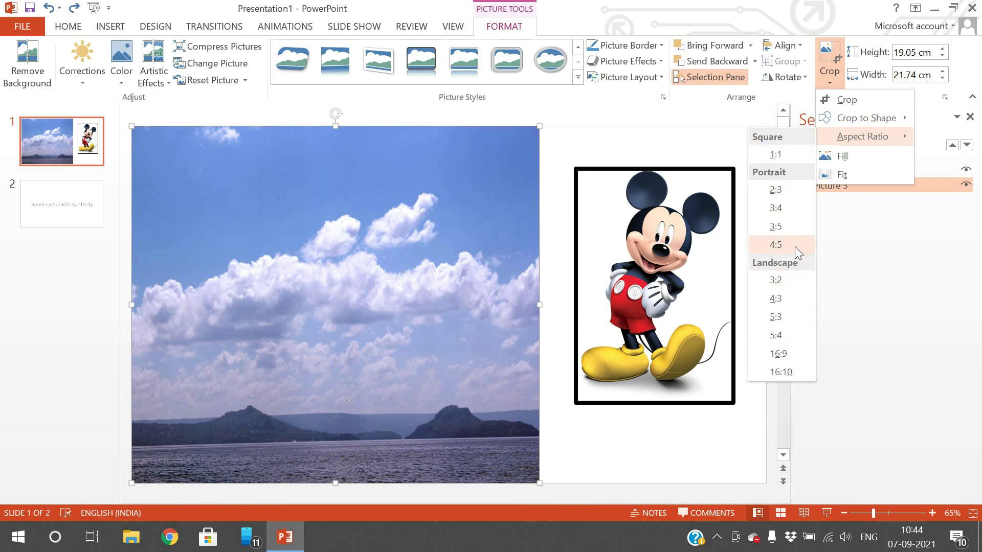
click(795, 228)
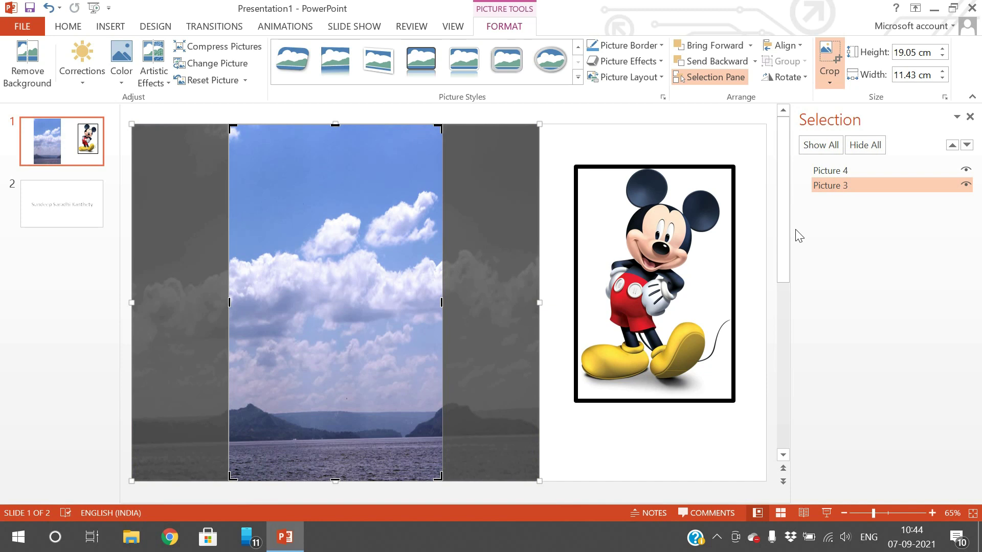
click(829, 61)
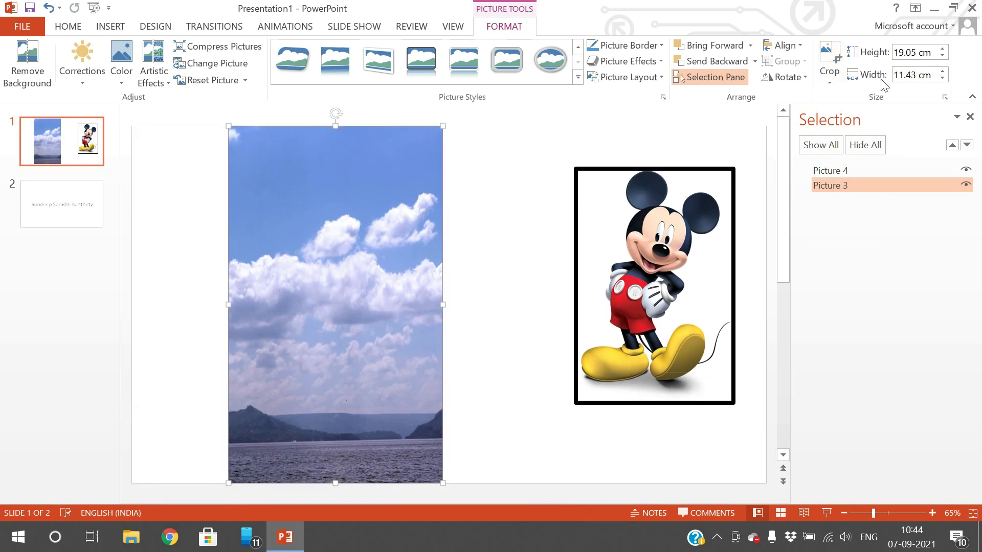
key(ctrl+z)
click(820, 80)
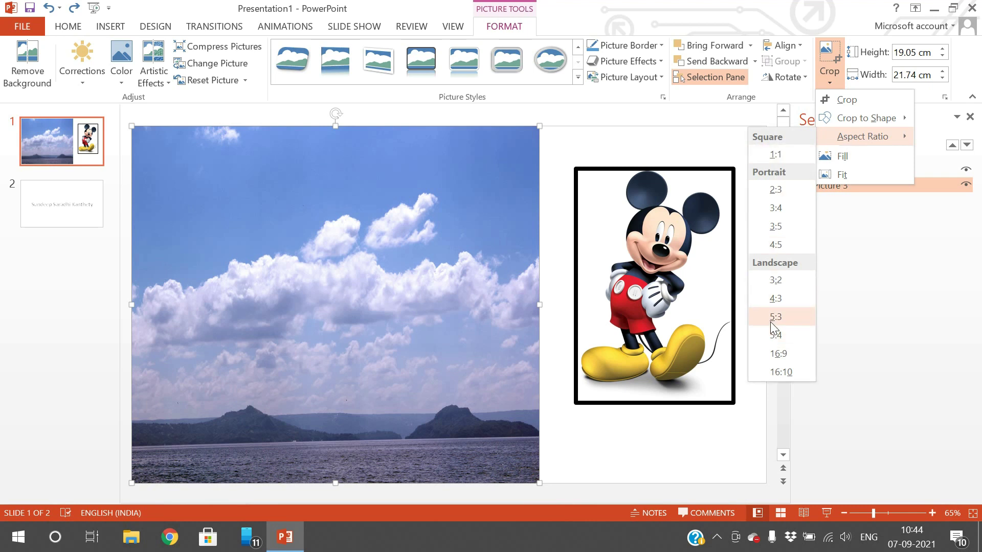
click(771, 321)
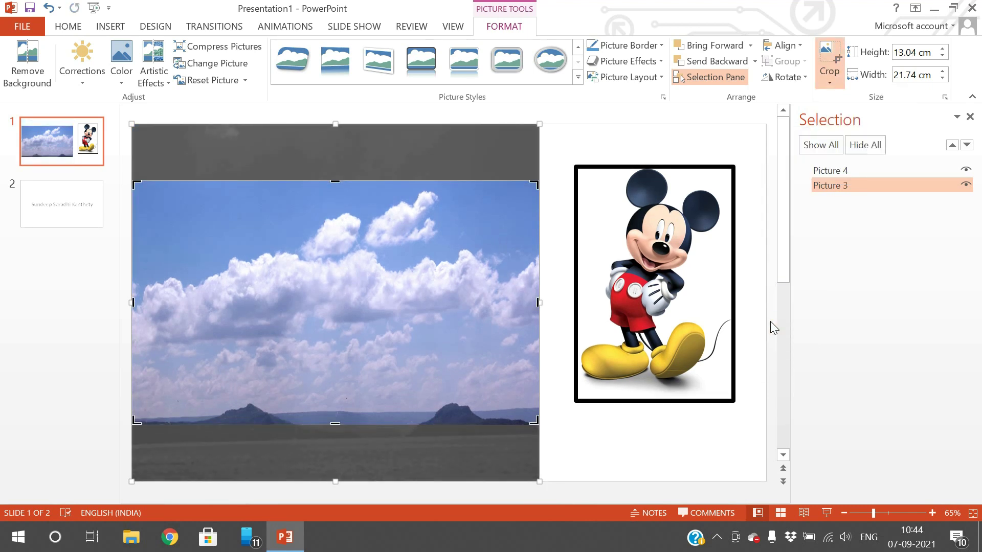
click(770, 321)
key(ctrl+z)
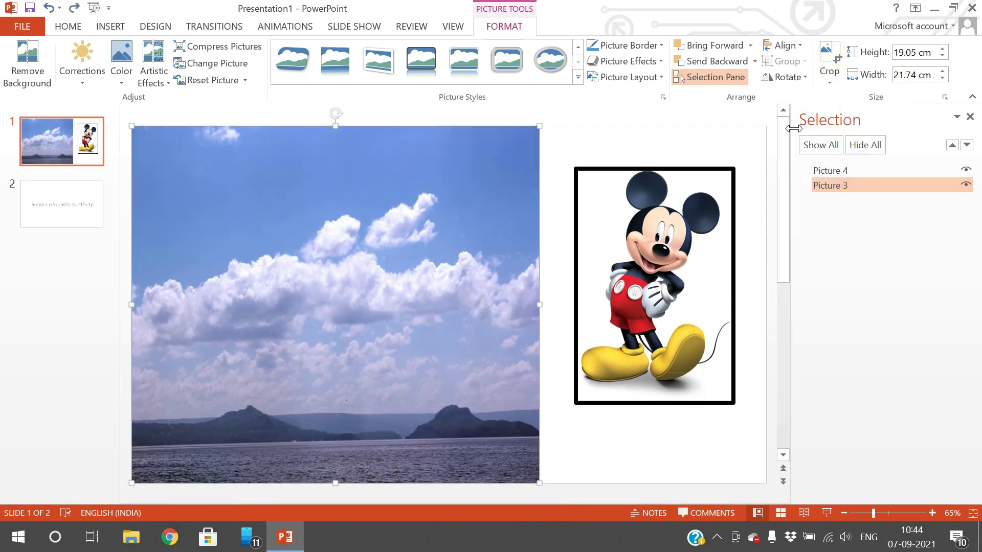
click(828, 83)
mouse_move(841, 140)
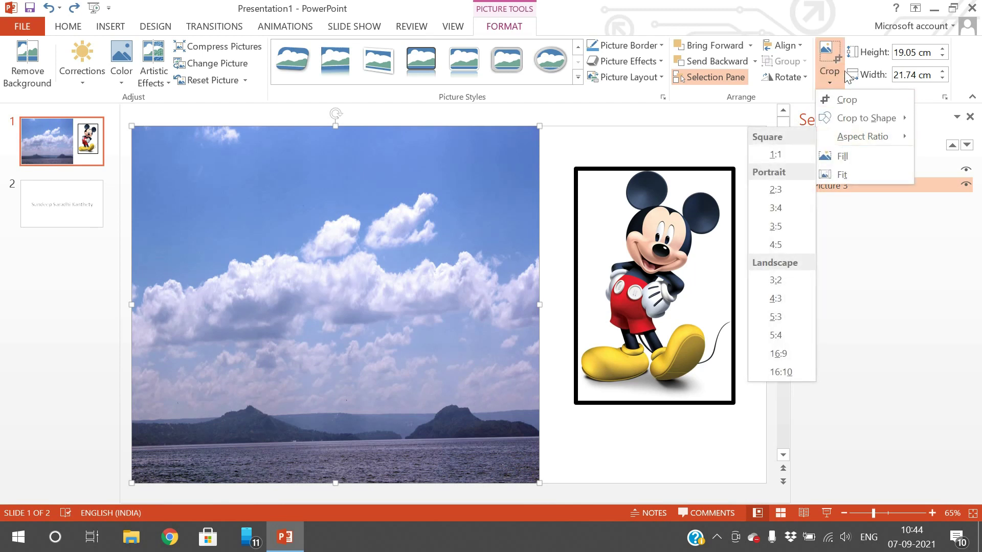
click(850, 36)
- Nudge the sky photo's height down toward 18.2 cm, then back up to 19.02 cm
click(942, 57)
click(942, 56)
click(942, 56)
click(942, 55)
click(942, 56)
click(942, 55)
click(942, 55)
click(942, 56)
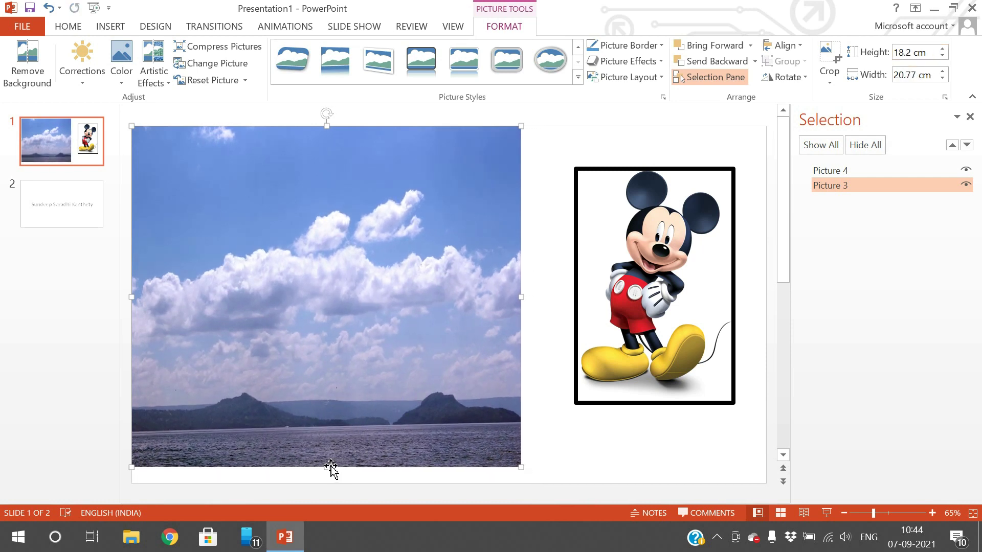
click(943, 48)
click(943, 47)
click(943, 47)
click(943, 48)
click(943, 47)
click(943, 47)
click(942, 48)
click(942, 48)
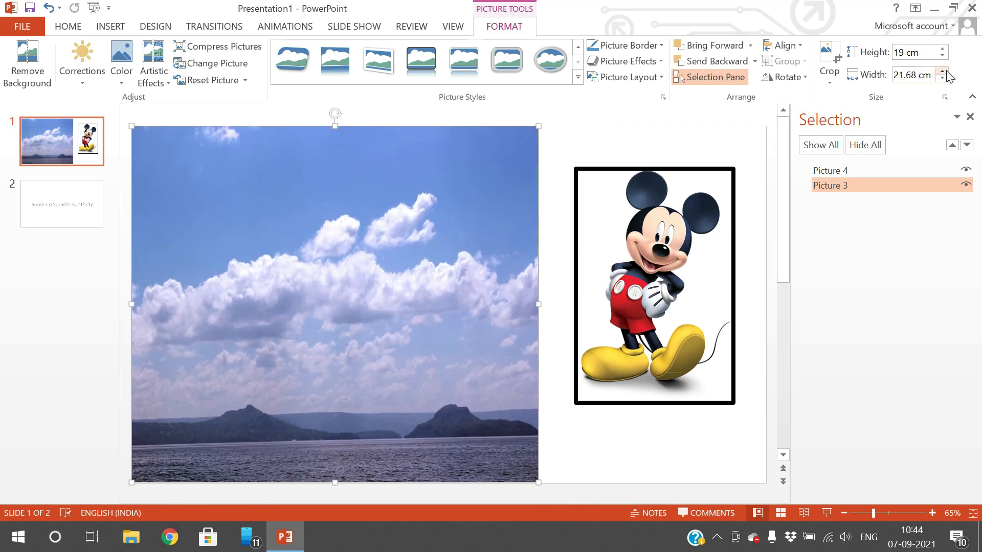
- Adjust the sky photo's width between 22.3 and 21.5 cm, settling at 21.7 cm
click(942, 72)
click(942, 72)
click(942, 72)
click(942, 72)
click(942, 72)
click(942, 72)
click(942, 72)
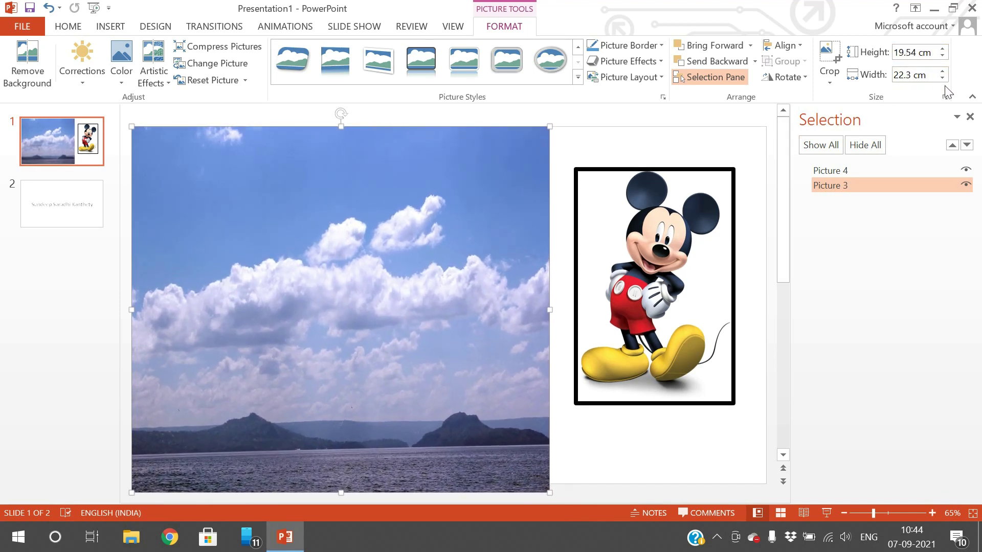
click(942, 78)
click(942, 78)
click(942, 78)
click(942, 78)
click(942, 78)
click(943, 78)
click(942, 79)
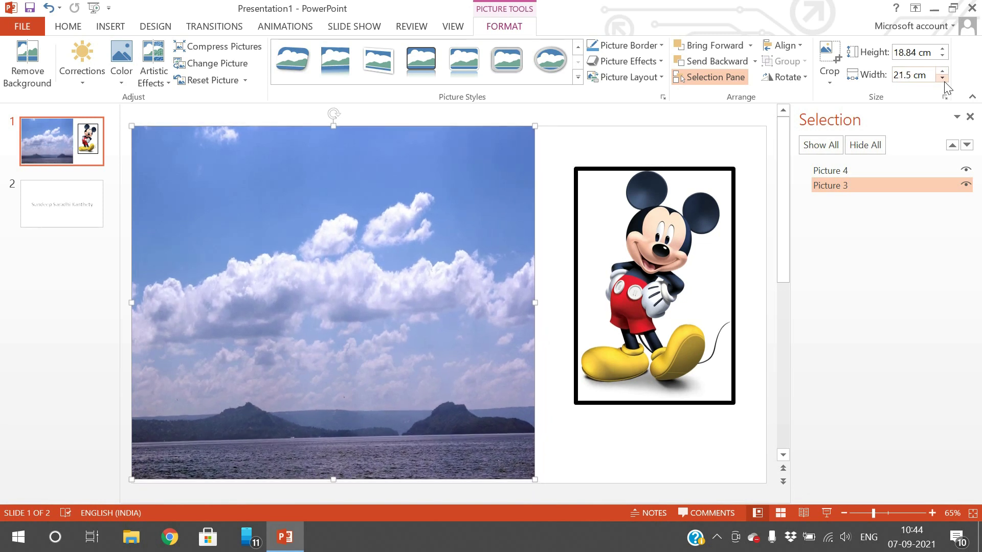
click(942, 78)
click(943, 72)
click(942, 73)
click(942, 72)
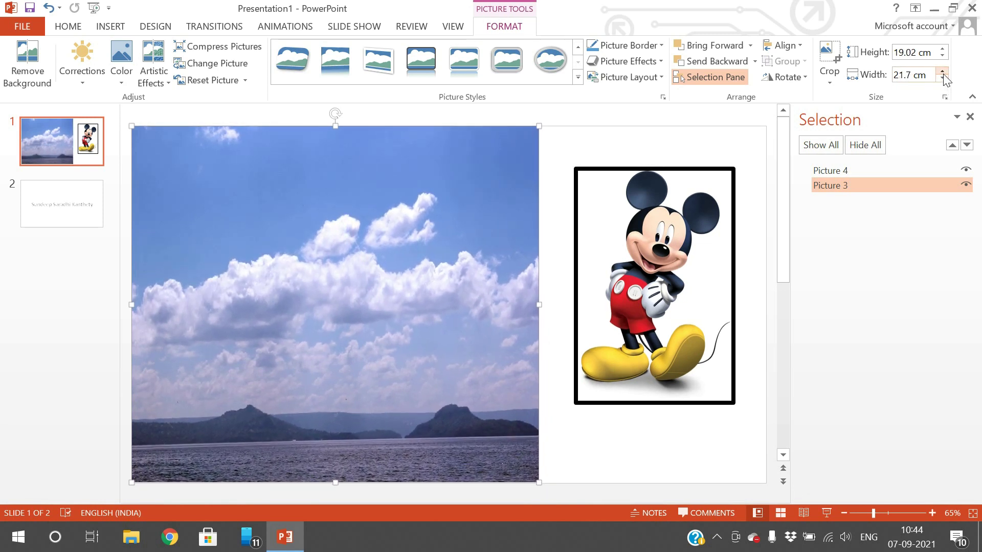